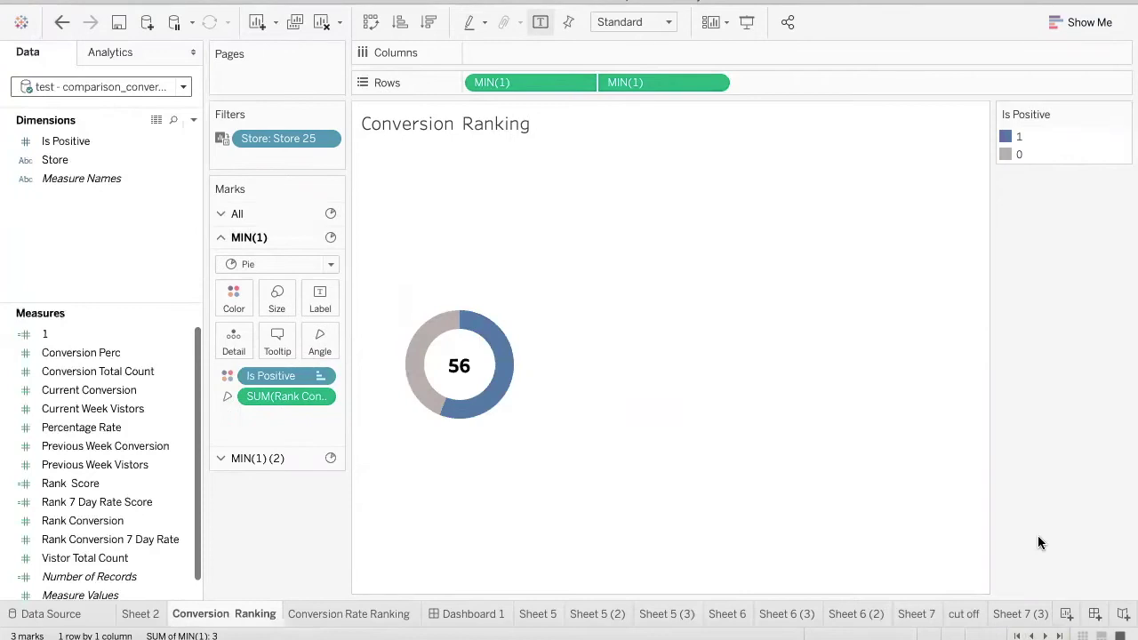
Add the Conversion Ranking sheet to a new dashboard as a floating object and remove the leftover legend container.
left_click(1094, 614)
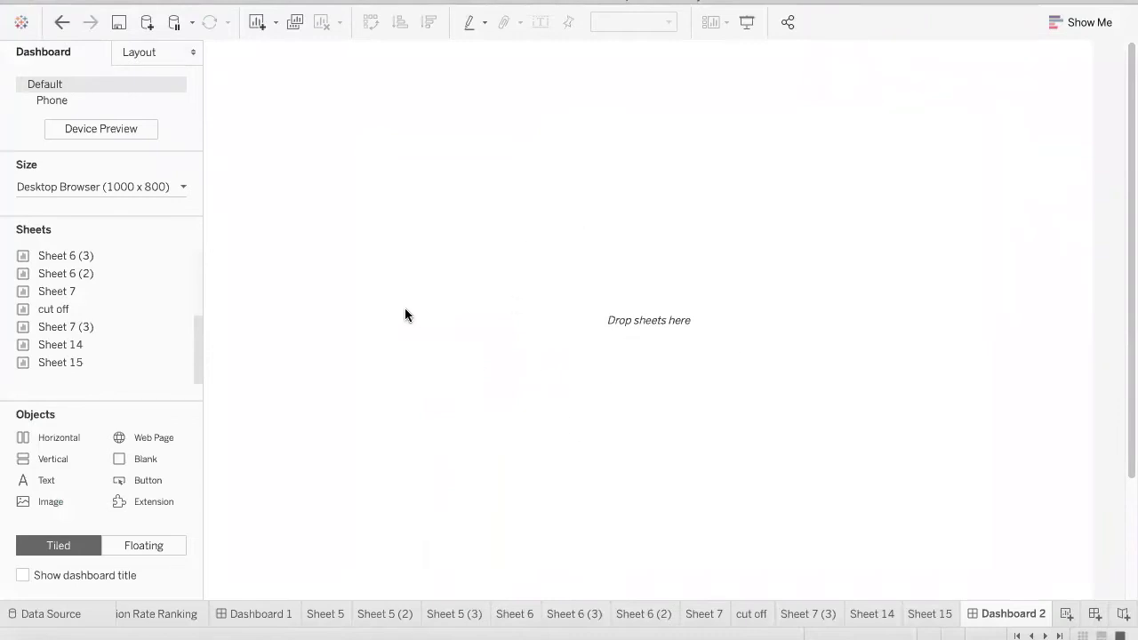
left_click_drag(196, 341, 195, 229)
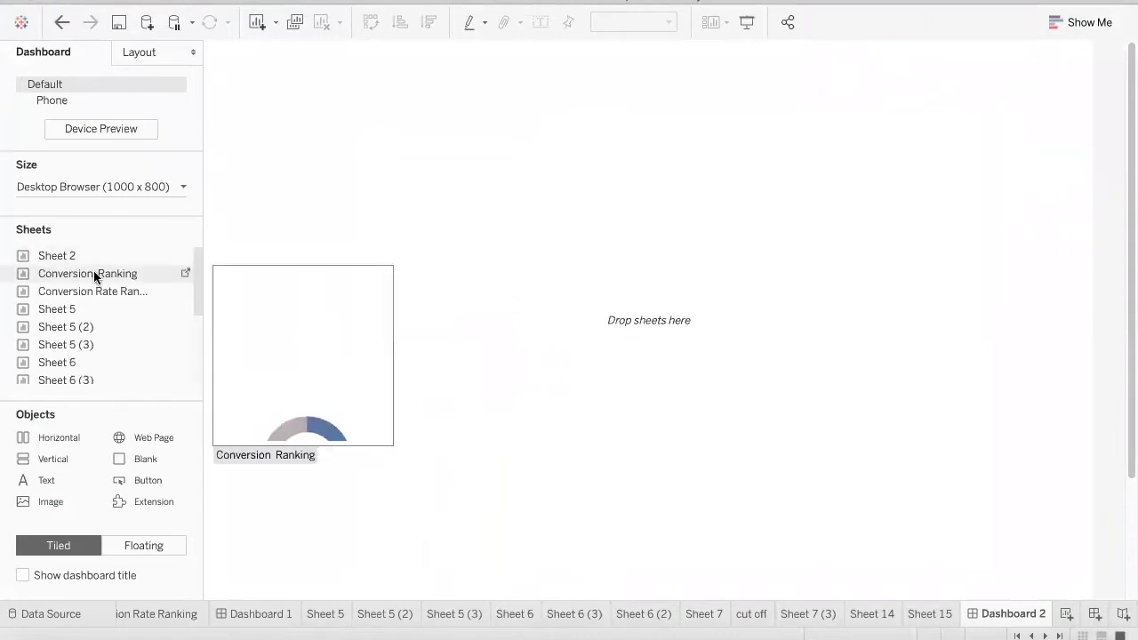
mouse_move(92, 290)
left_click_drag(93, 278, 332, 71)
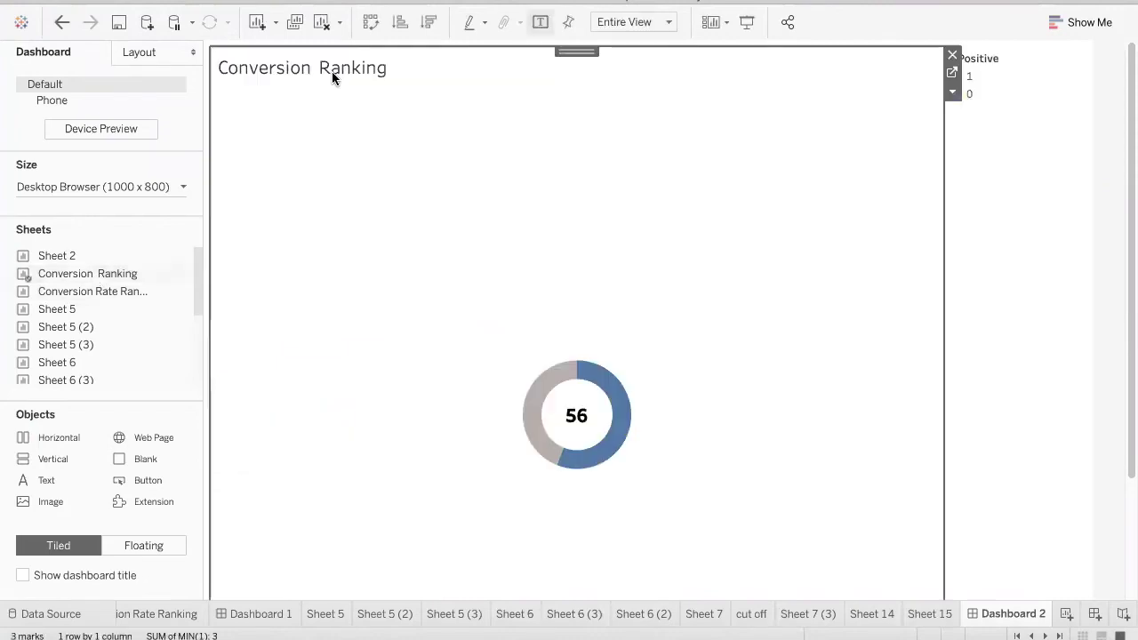
left_click(952, 92)
left_click(992, 348)
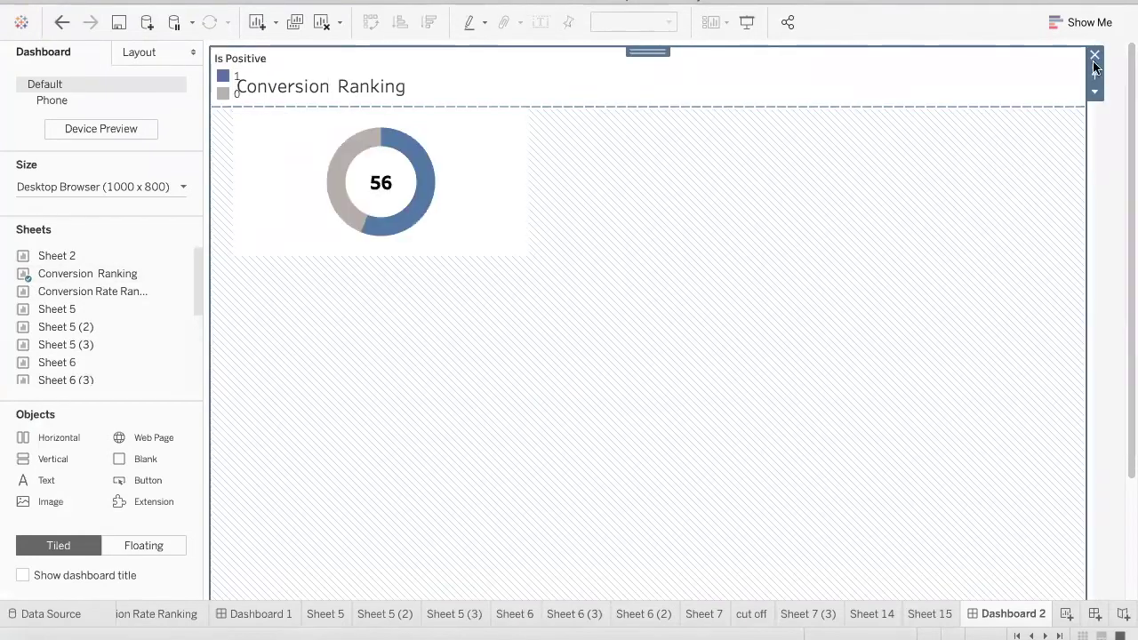
left_click(1095, 57)
Add the Conversion Rate Ranking sheet as a floating object and delete the layout container holding its legend.
double_click(86, 286)
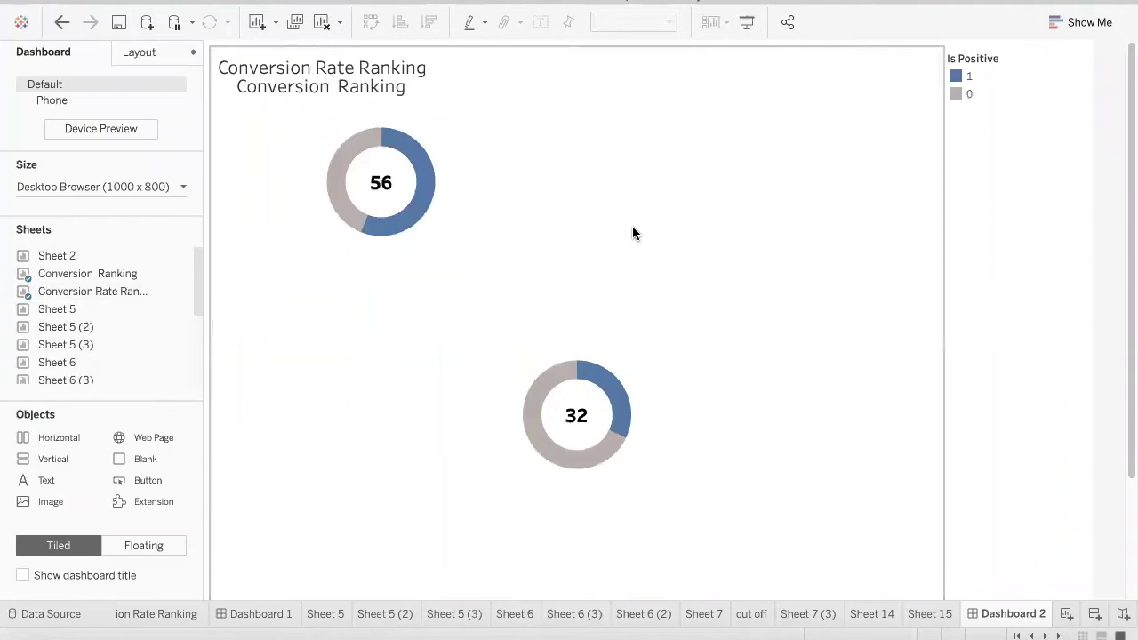
left_click(1030, 142)
left_click(953, 111)
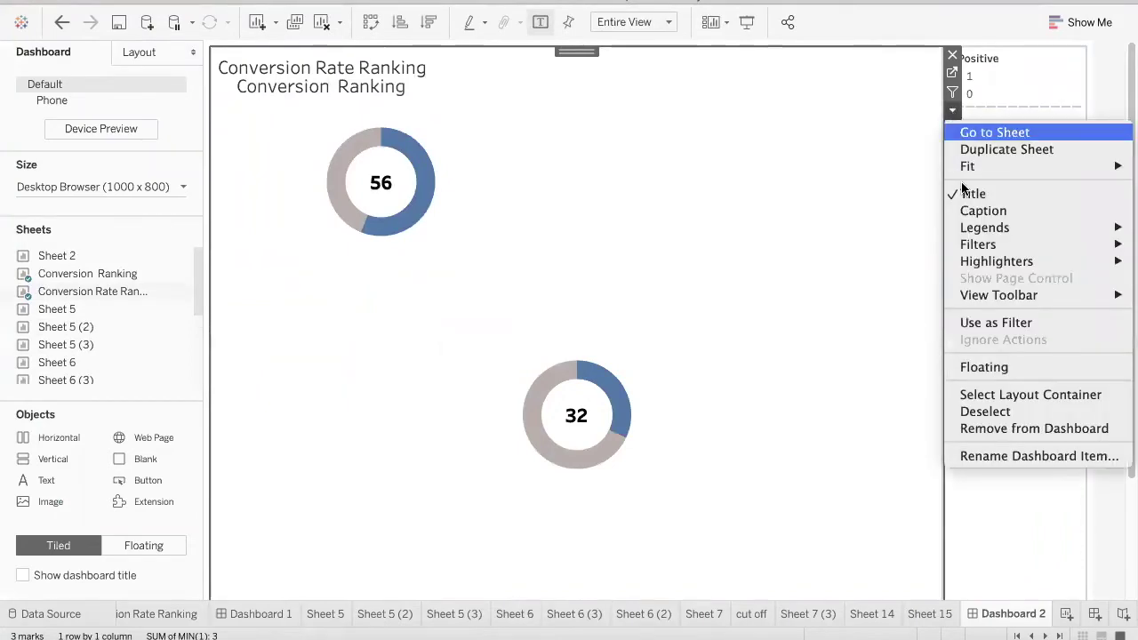
left_click(984, 367)
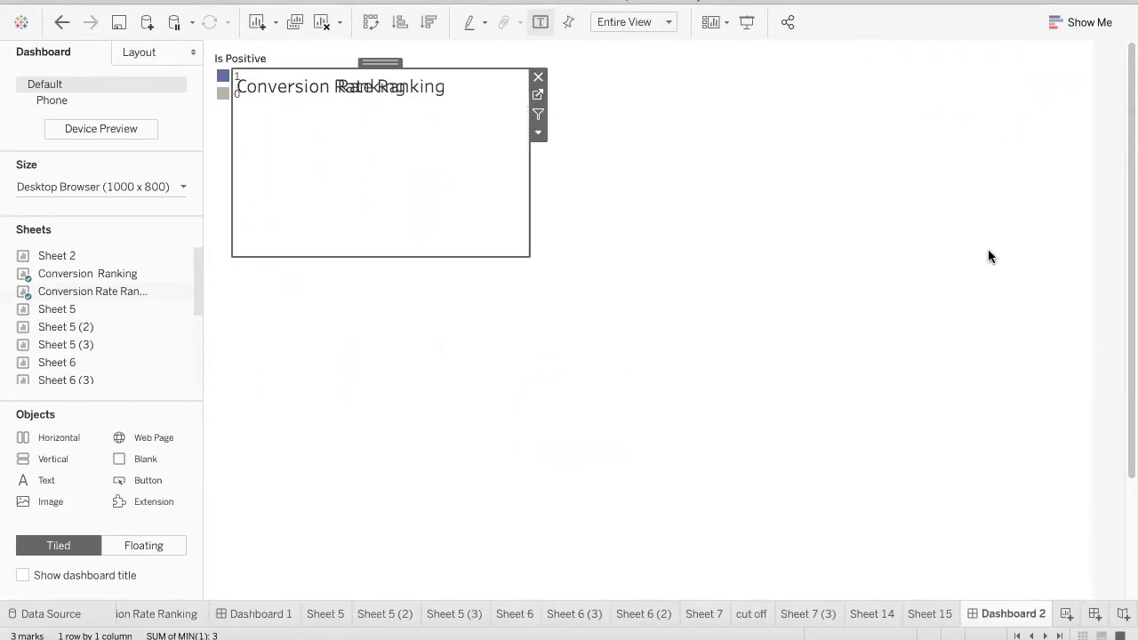
left_click(1094, 56)
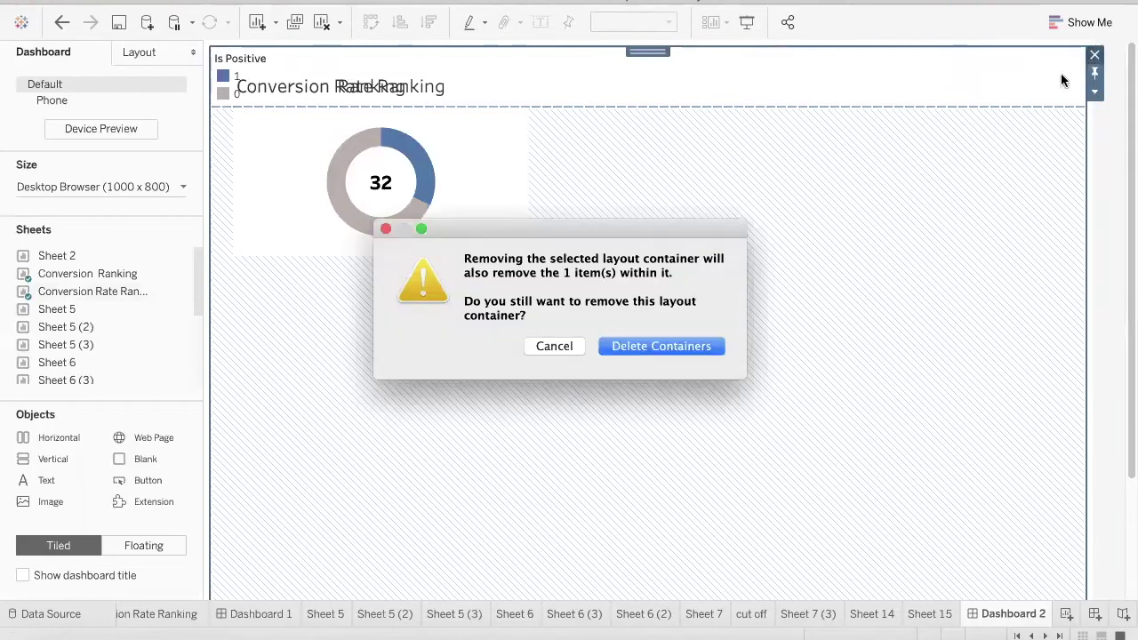
left_click(635, 346)
Separate the overlapping floating charts, placing Conversion Ranking to the left of Conversion Rate Ranking.
left_click(470, 194)
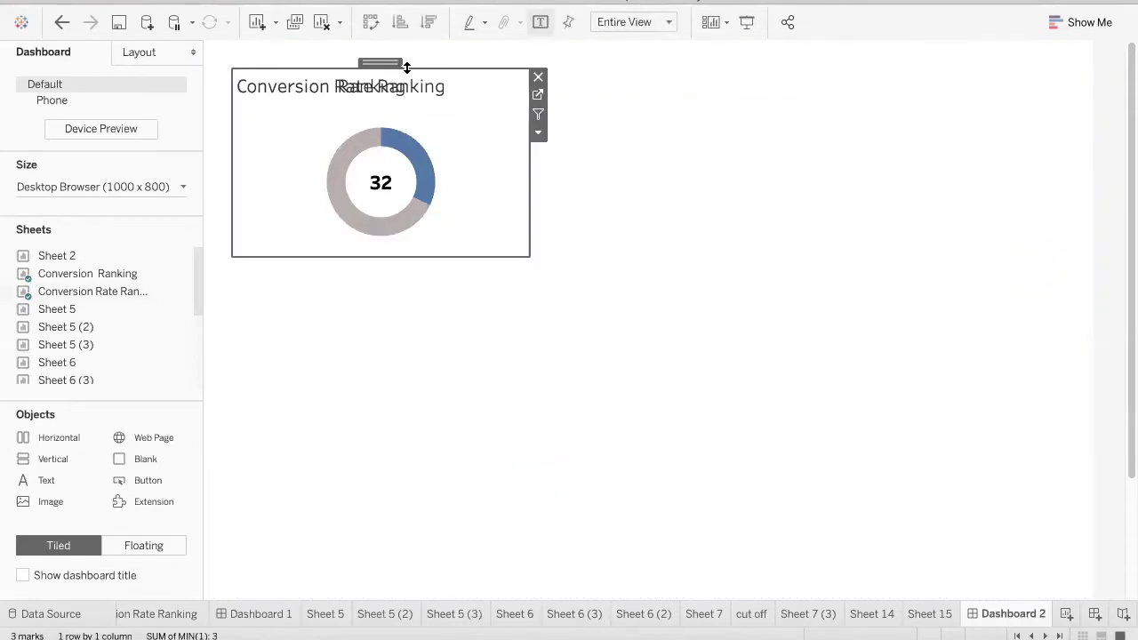
left_click_drag(386, 61, 833, 147)
left_click(505, 162)
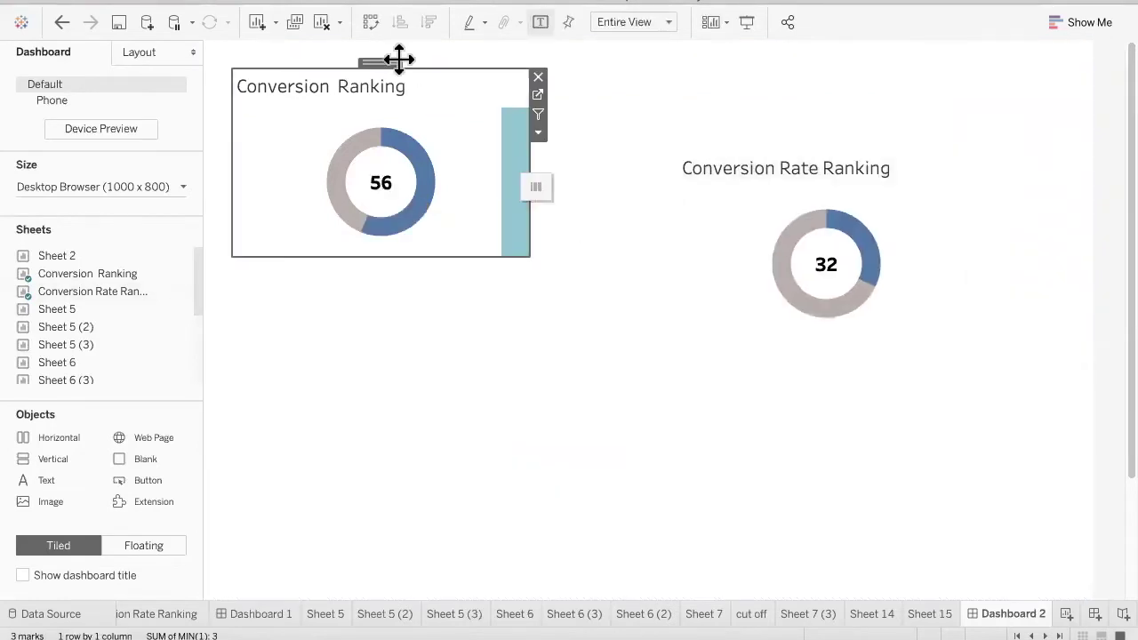
mouse_move(458, 167)
left_mouse_down()
mouse_move(445, 184)
mouse_move(450, 157)
left_mouse_up()
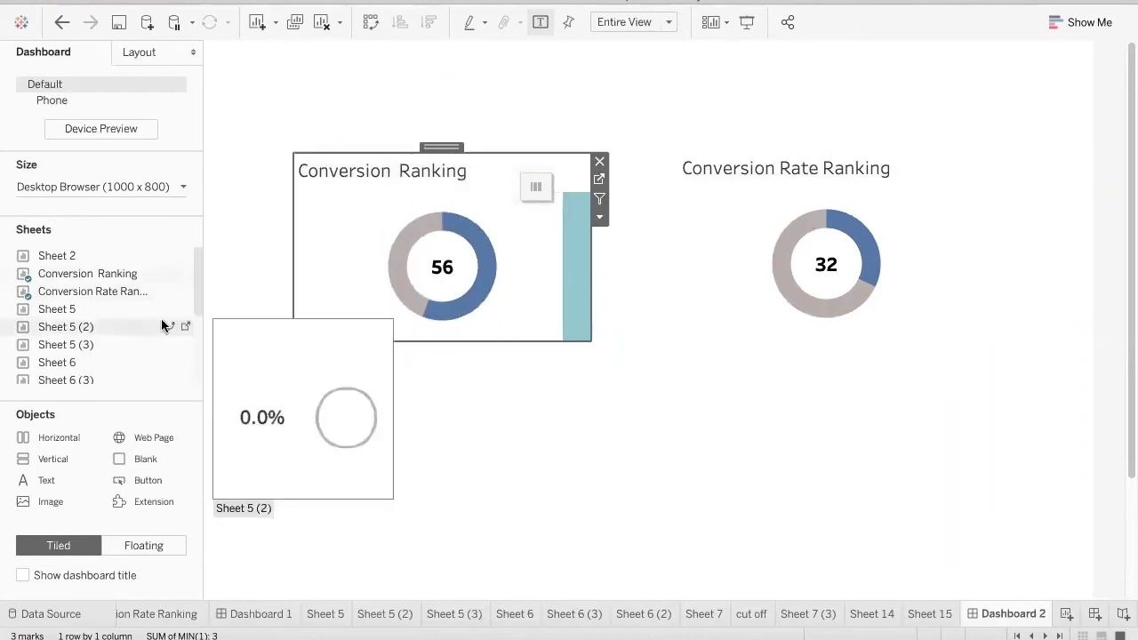
Add a vertical layout container, make it floating and place it below the two ranking charts.
left_click(39, 458)
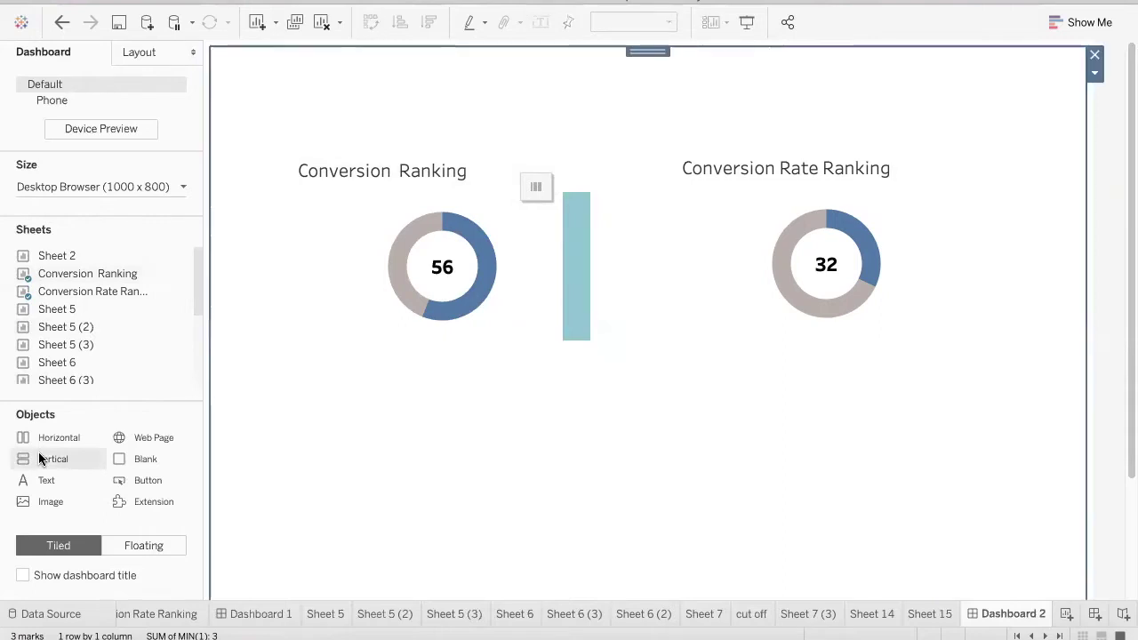
left_click(1096, 76)
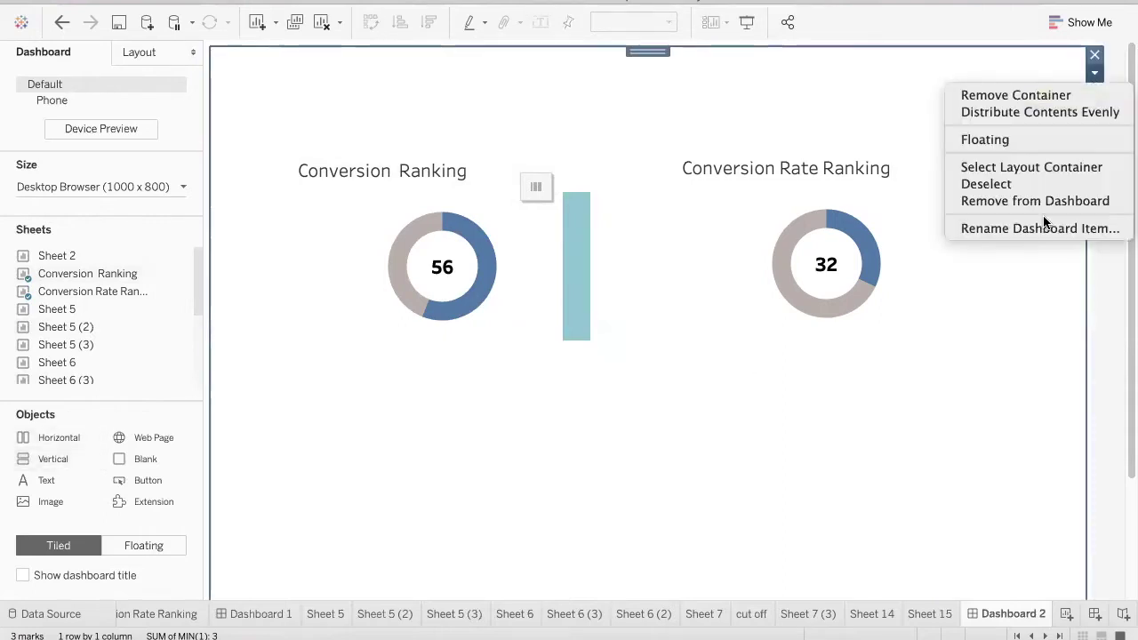
left_click(992, 139)
left_click_drag(385, 77, 558, 370)
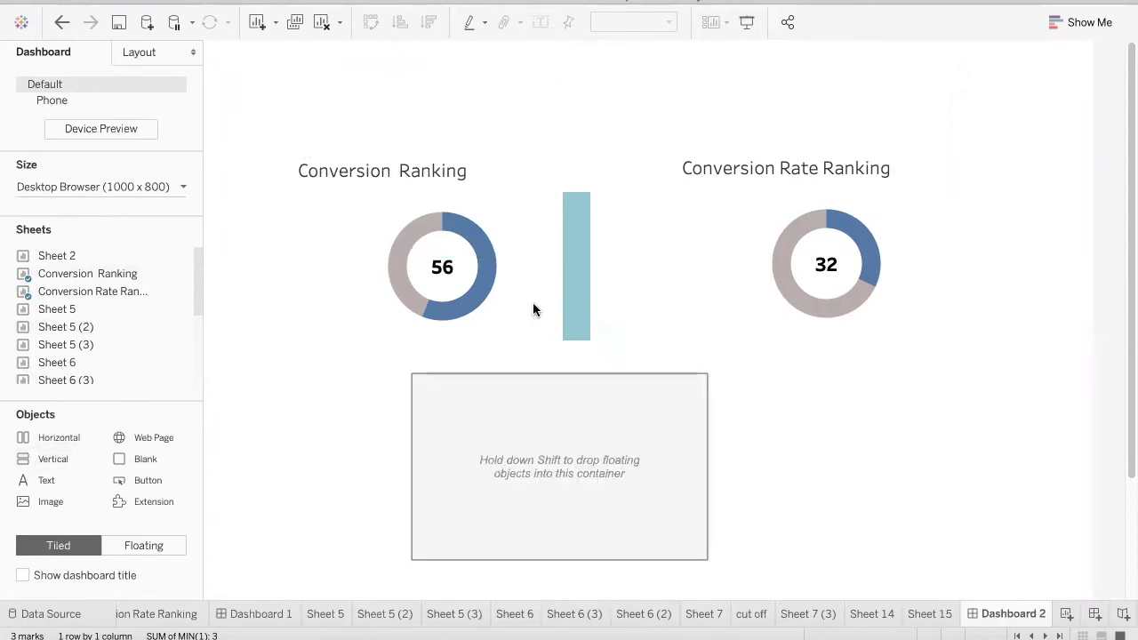
Move both ranking charts into the floating vertical container, with Conversion Rate Ranking above Conversion Ranking.
left_click(531, 301)
left_click_drag(432, 145, 571, 449)
mouse_move(538, 346)
left_mouse_down()
mouse_move(518, 325)
mouse_move(524, 350)
left_mouse_up()
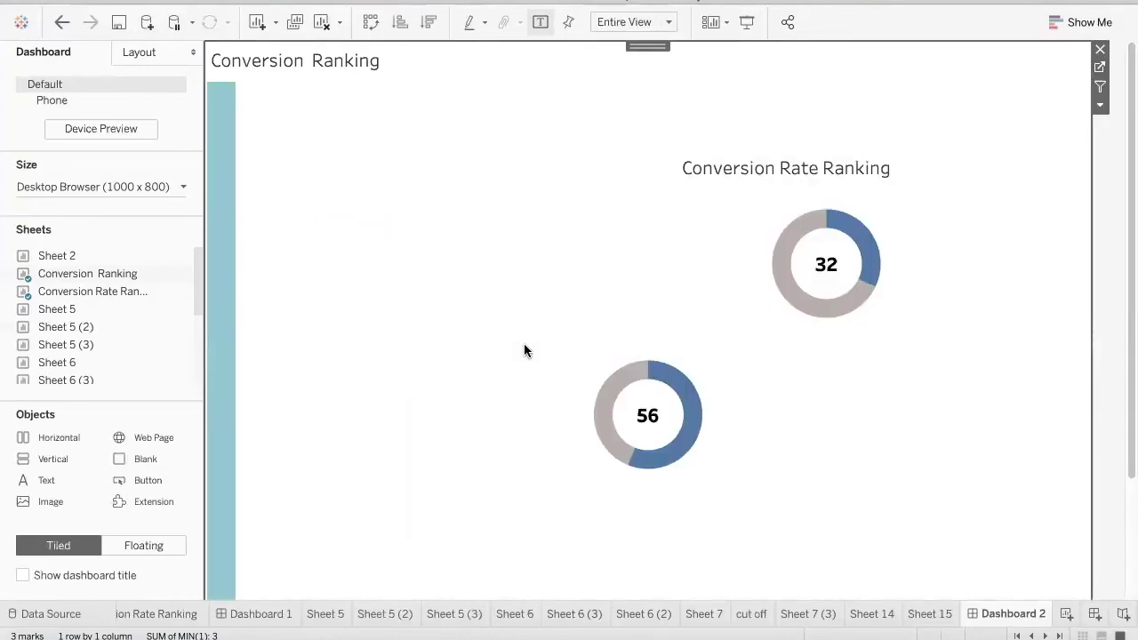
key("ctrl+z")
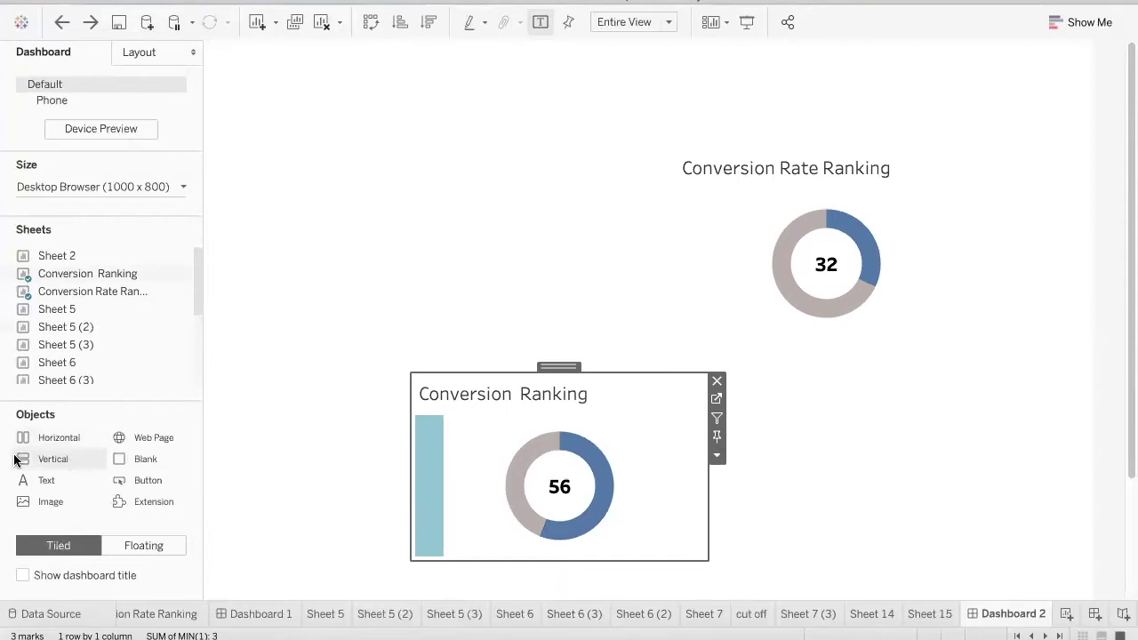
left_click(804, 149)
left_click_drag(822, 145, 584, 386)
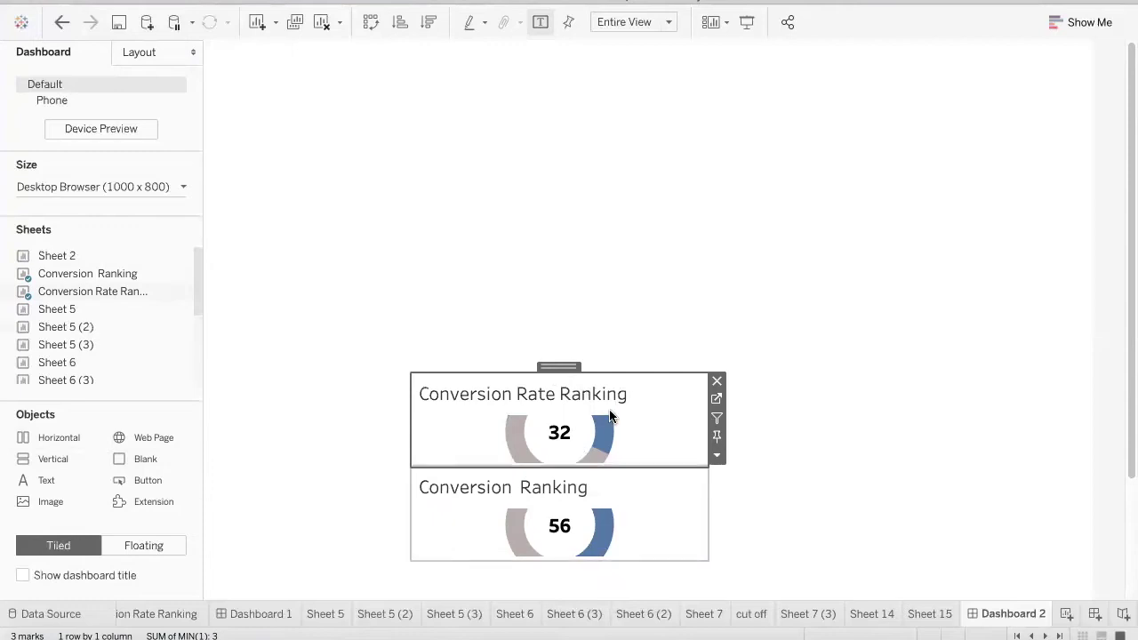
Add Sheet 5 below Conversion Ranking in the vertical container and remove the tiled container created with its legends.
left_click(102, 307)
left_click_drag(103, 307, 602, 267)
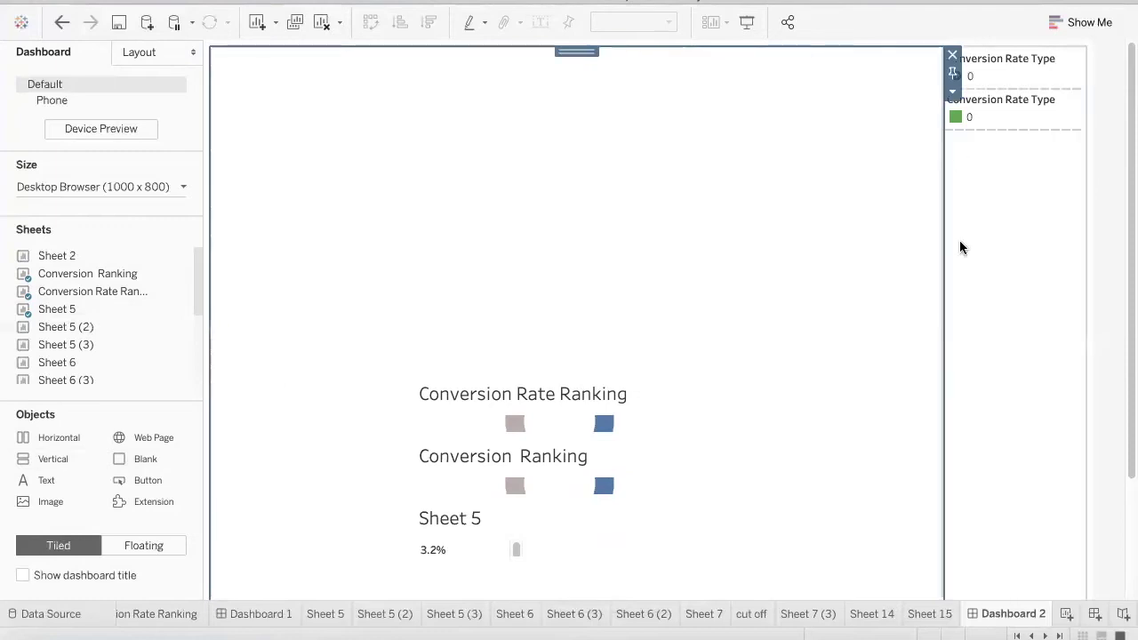
left_click(953, 91)
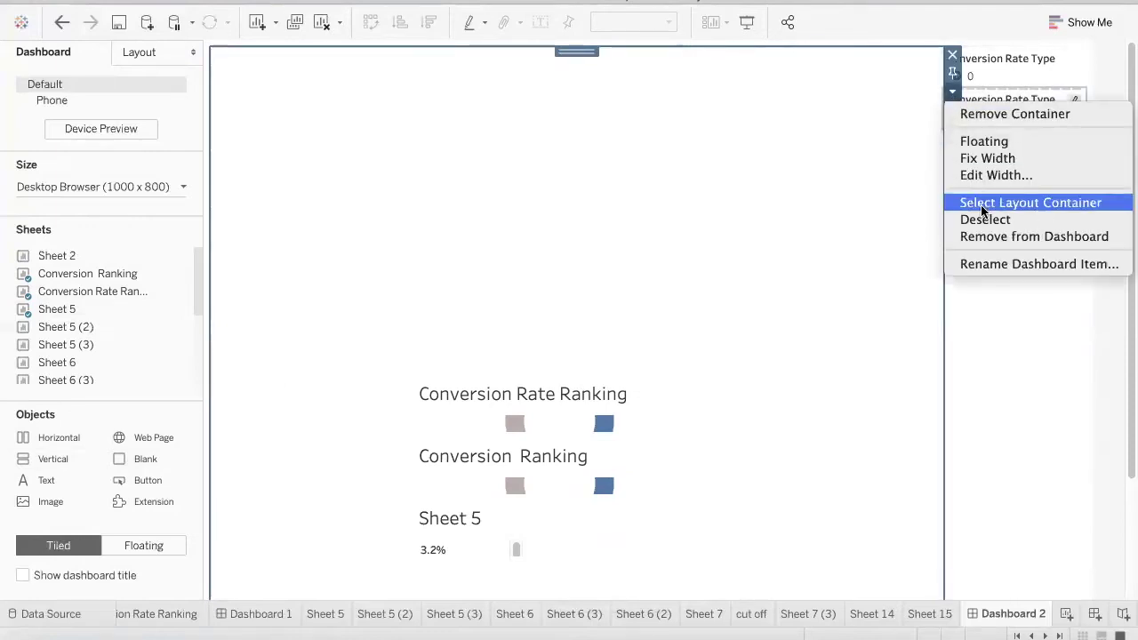
left_click(982, 142)
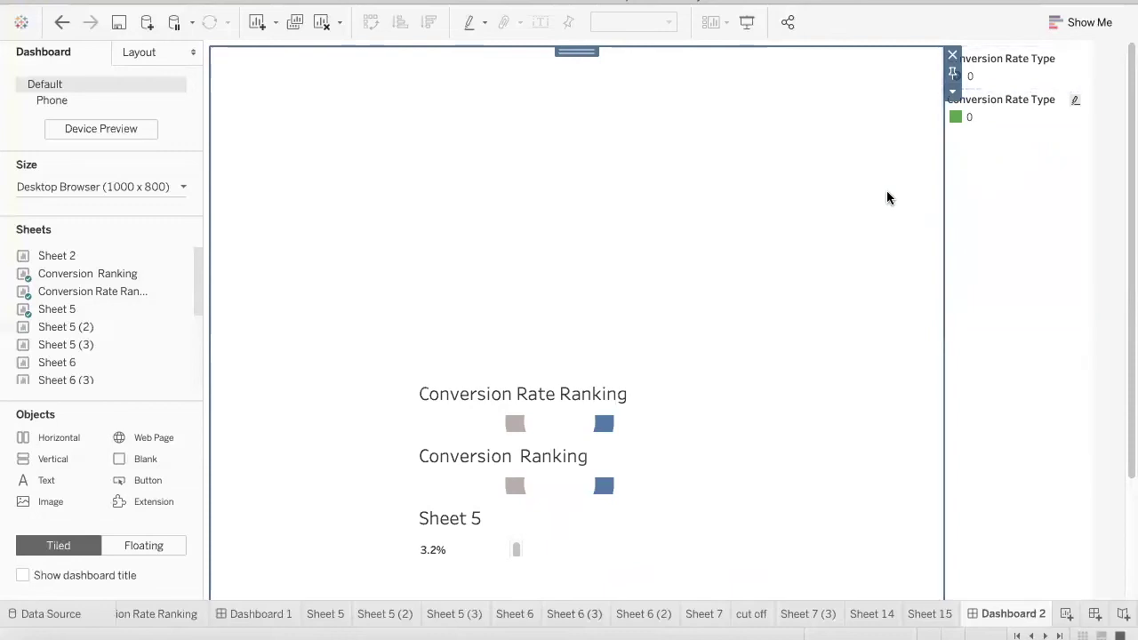
left_click(952, 92)
left_click(996, 112)
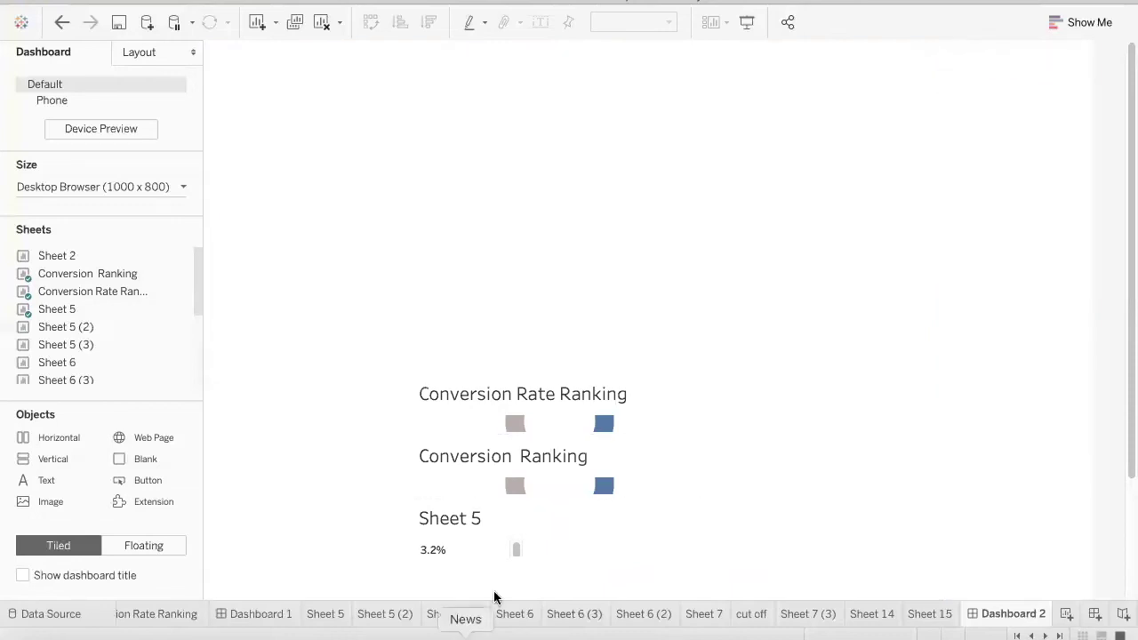
Select the floating vertical container, extend its top edge upward and narrow it from its right edge.
left_click(522, 551)
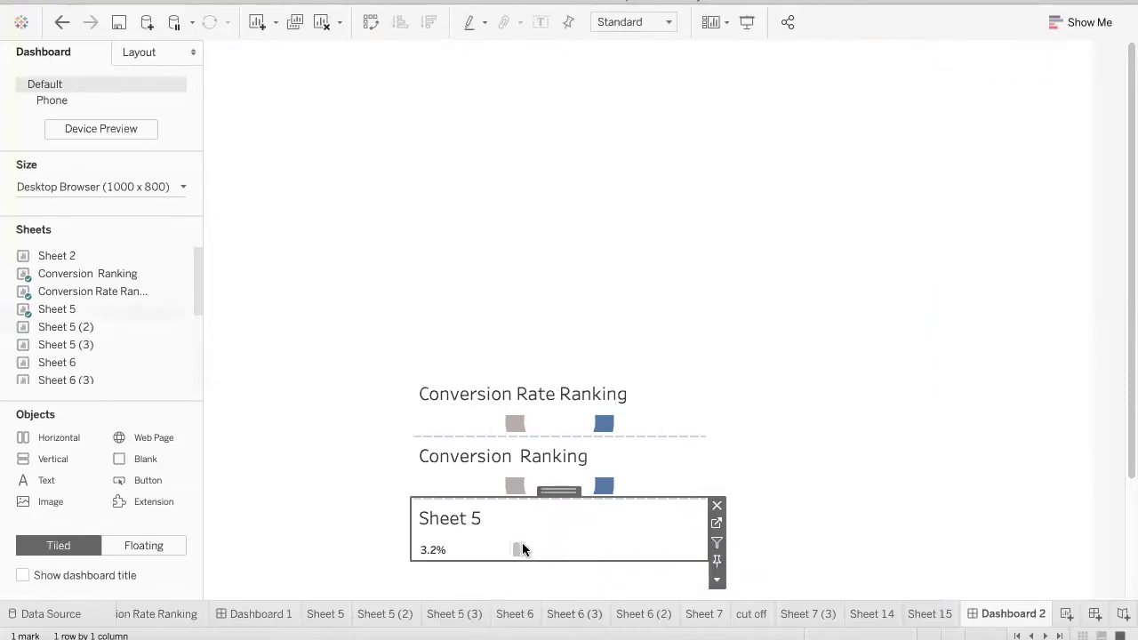
left_click(669, 395)
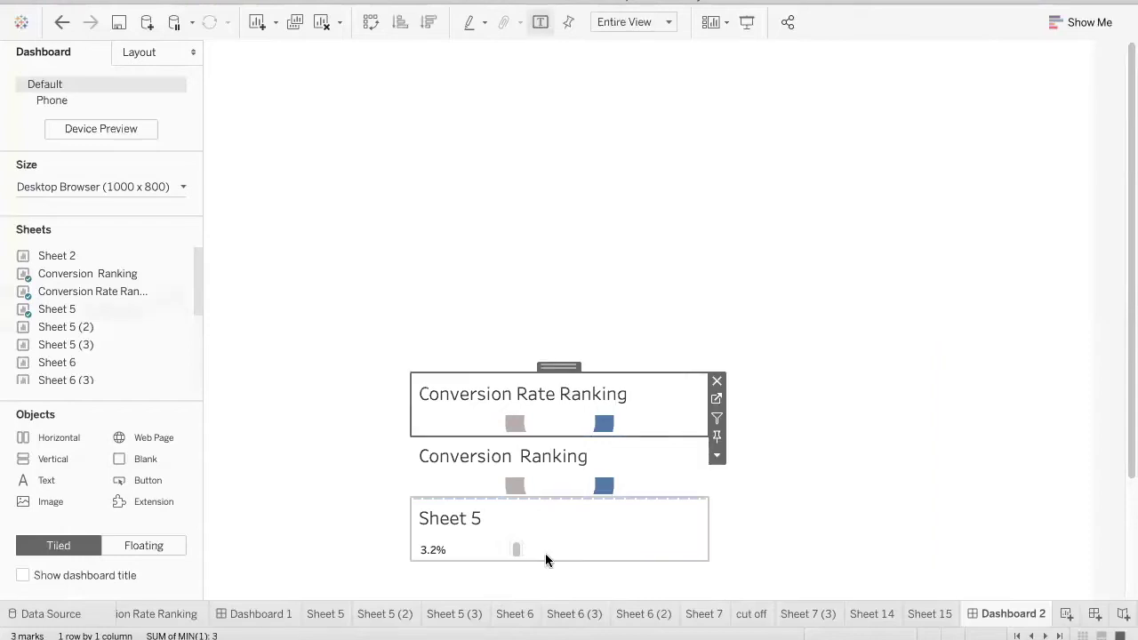
left_click(717, 455)
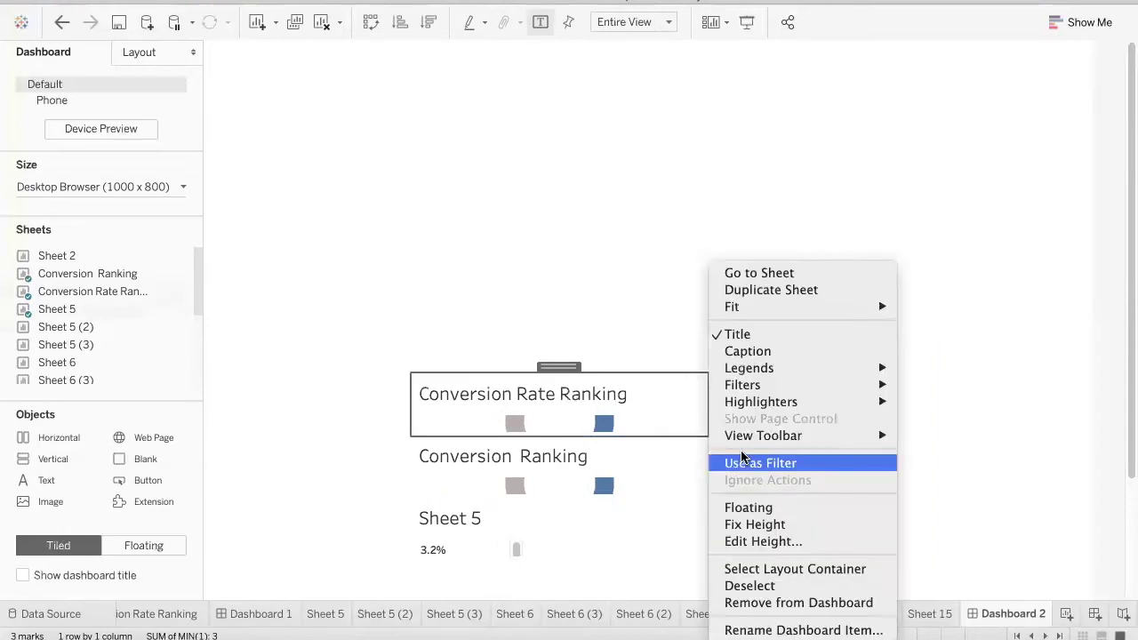
left_click(763, 572)
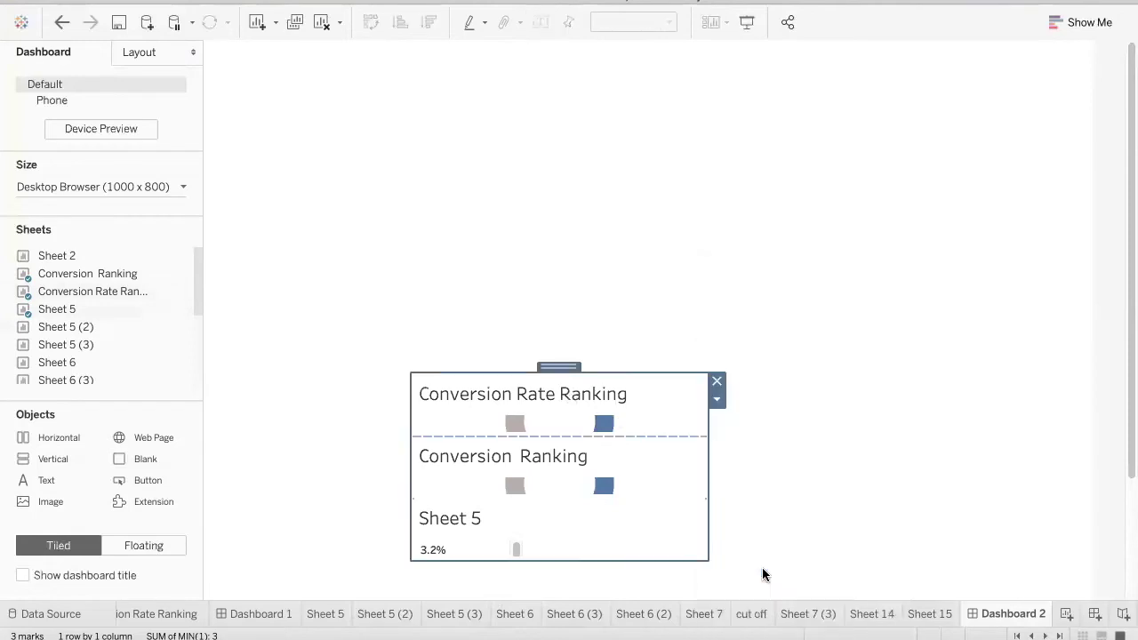
left_click_drag(605, 298, 602, 107)
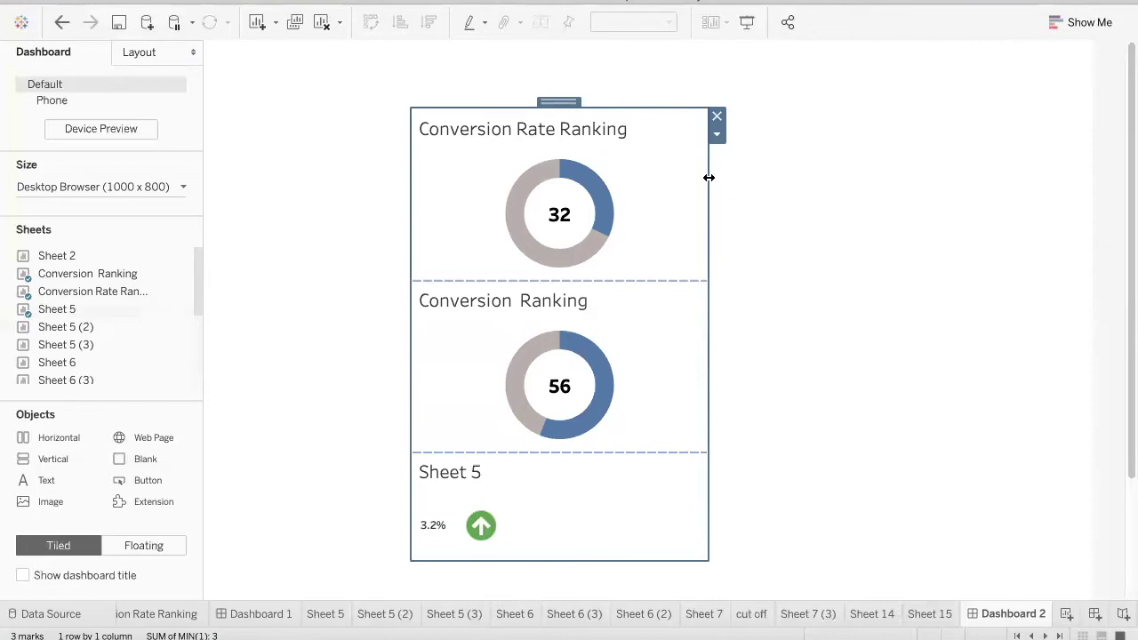
left_click_drag(705, 176, 607, 176)
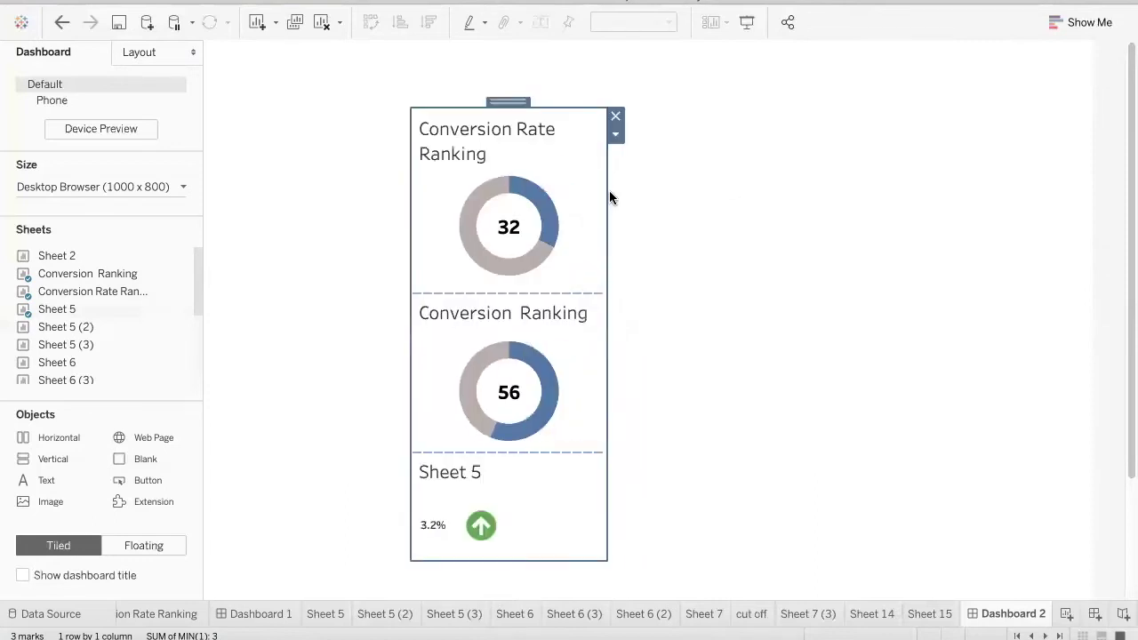
Move the floating vertical container to the dashboard's upper-left area and extend its bottom edge slightly downward.
left_click_drag(508, 102, 404, 108)
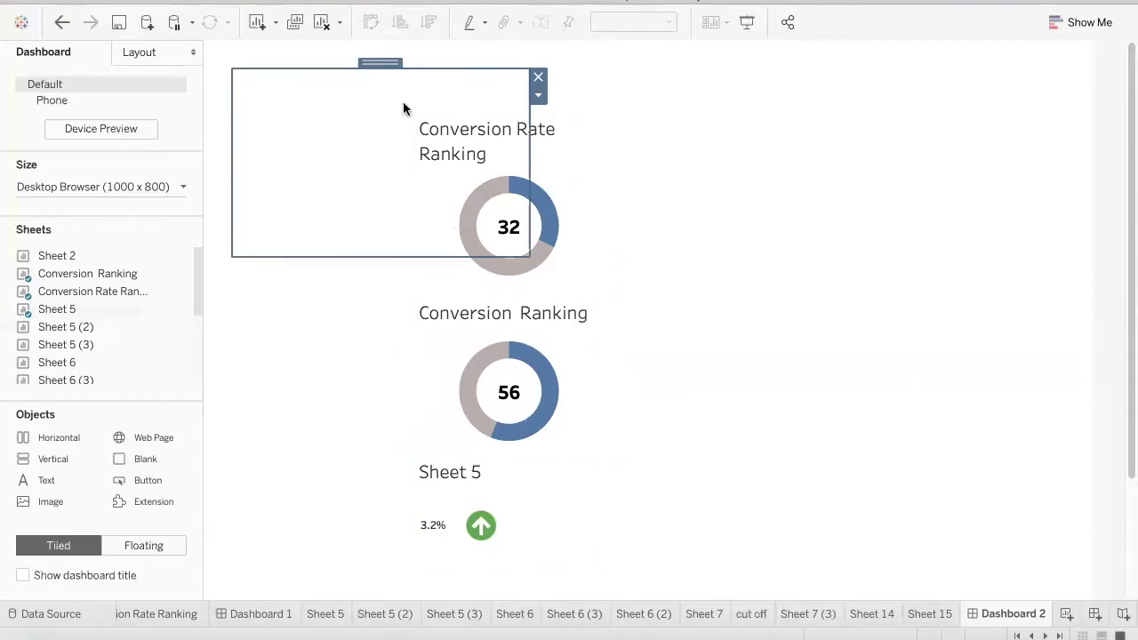
left_click(502, 128)
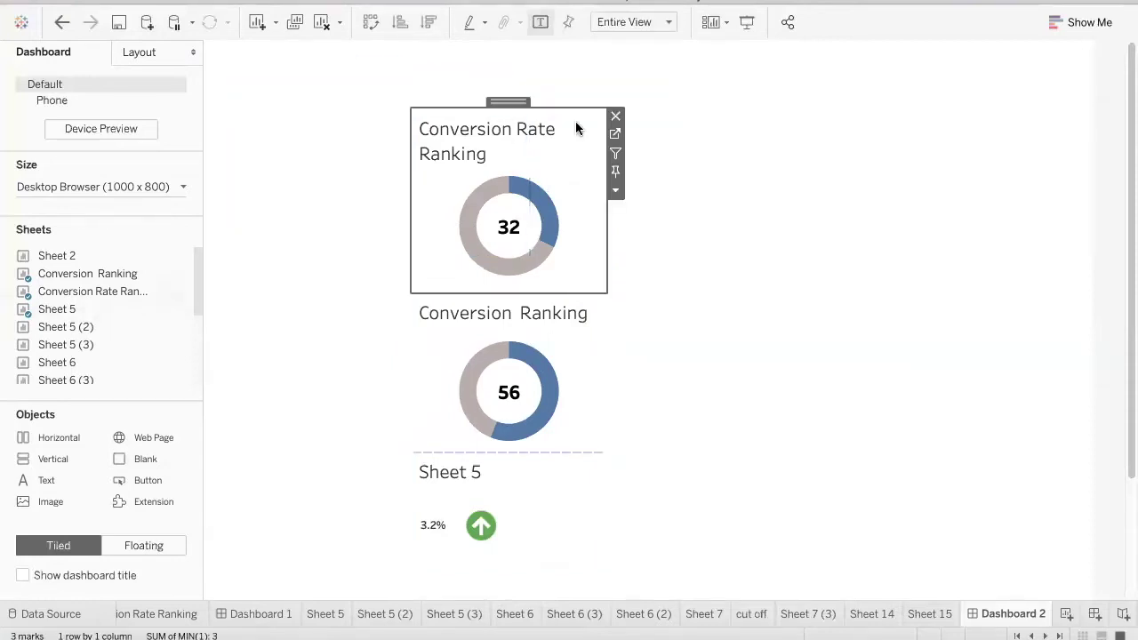
left_click(616, 192)
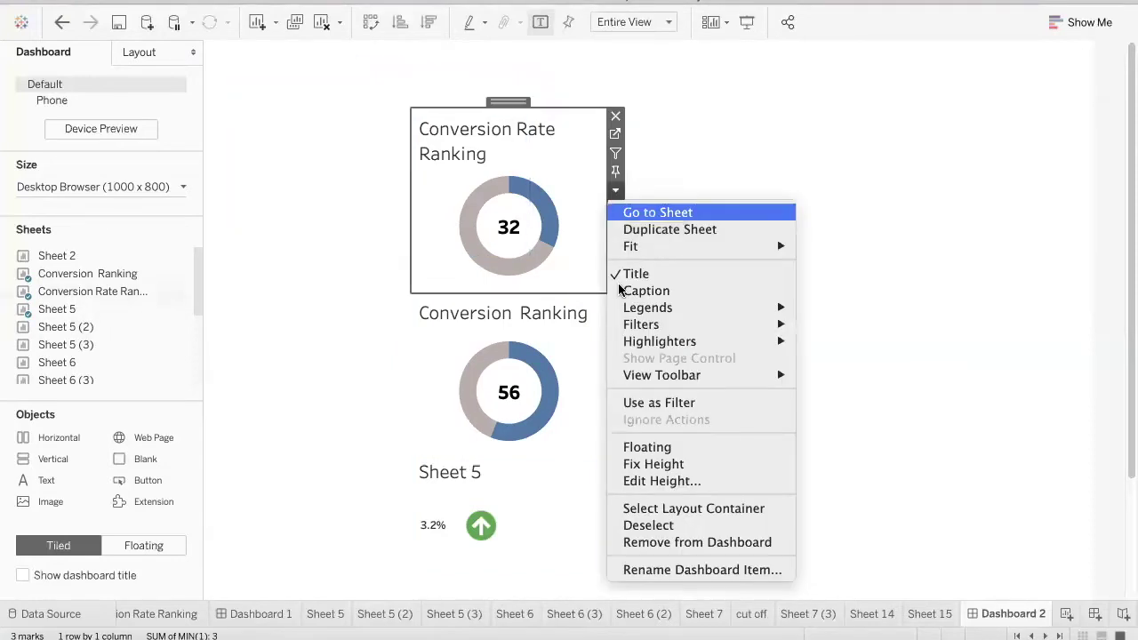
left_click(661, 510)
left_click_drag(511, 102, 339, 78)
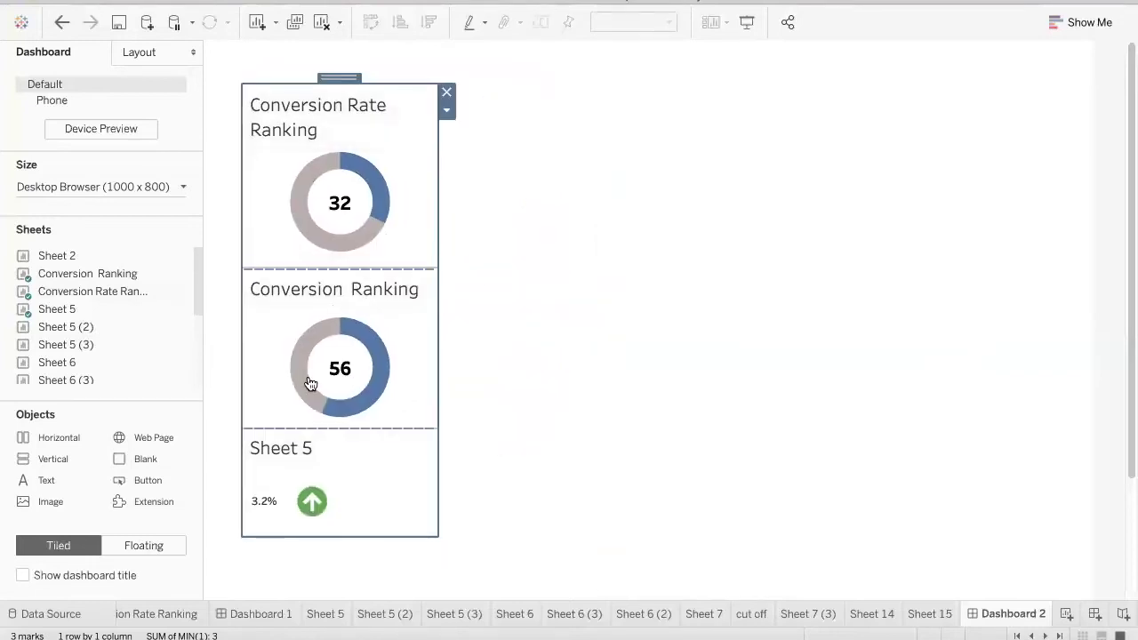
left_click_drag(389, 539, 393, 574)
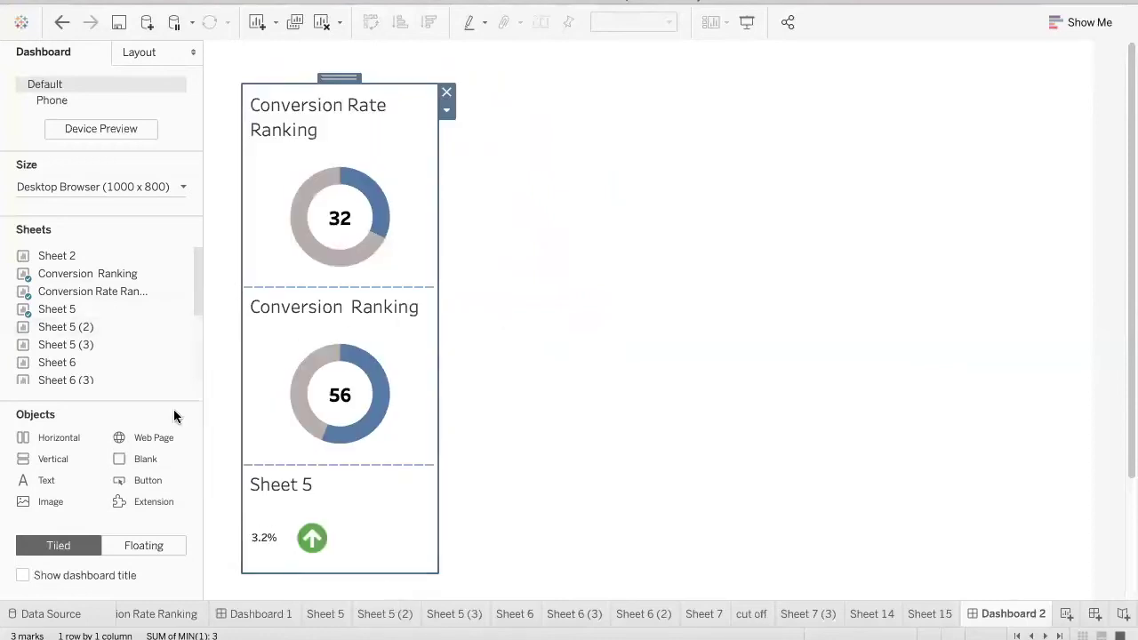
Add a horizontal layout container to the dashboard and make it floating.
double_click(49, 442)
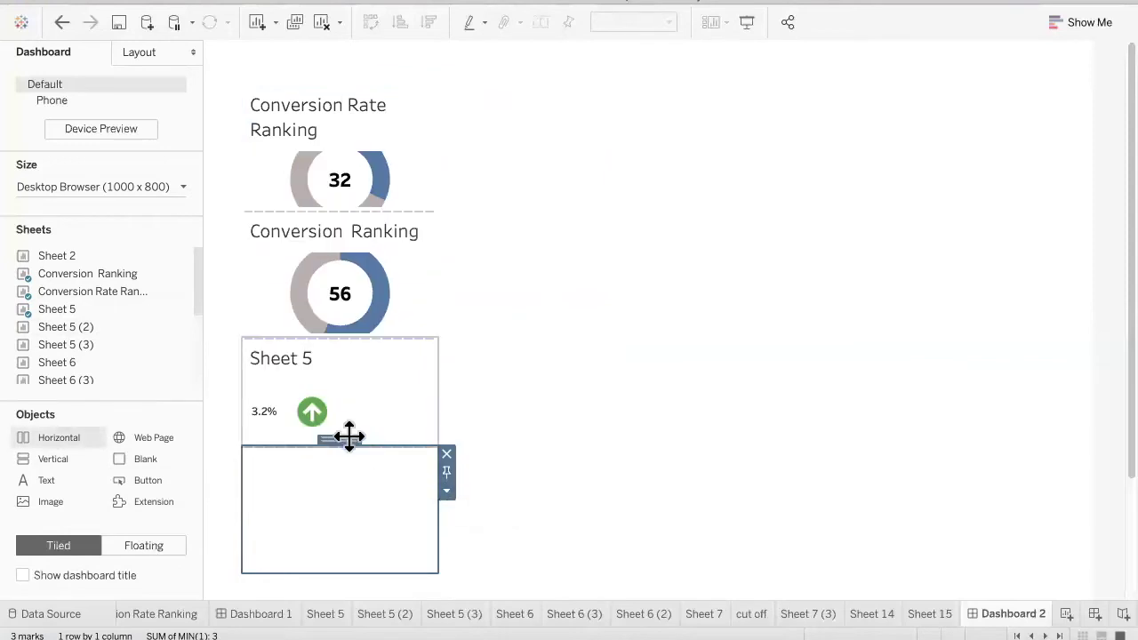
left_click(445, 489)
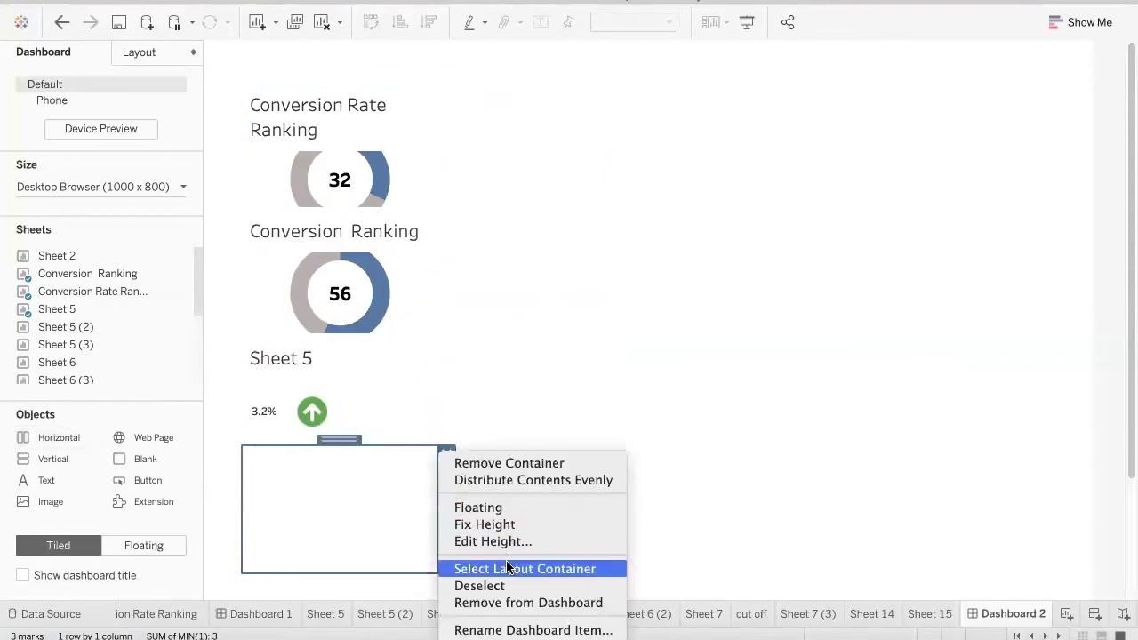
left_click(504, 509)
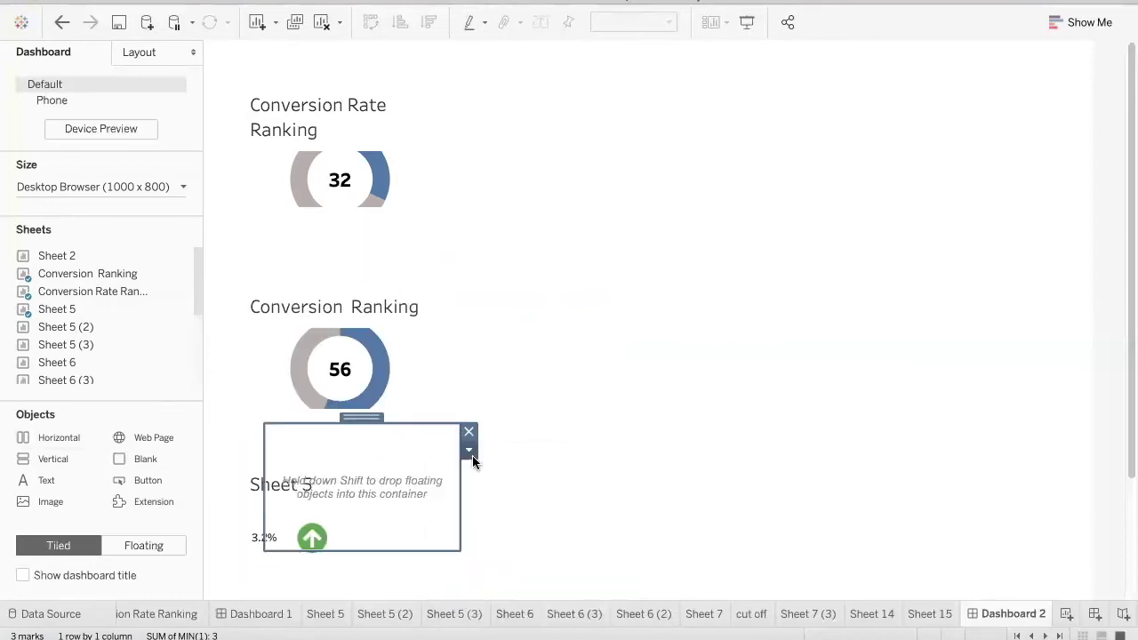
Move the floating horizontal container to the empty area beside Conversion Ranking and place Sheet 6 inside it.
left_click_drag(362, 417, 650, 340)
left_click(394, 333)
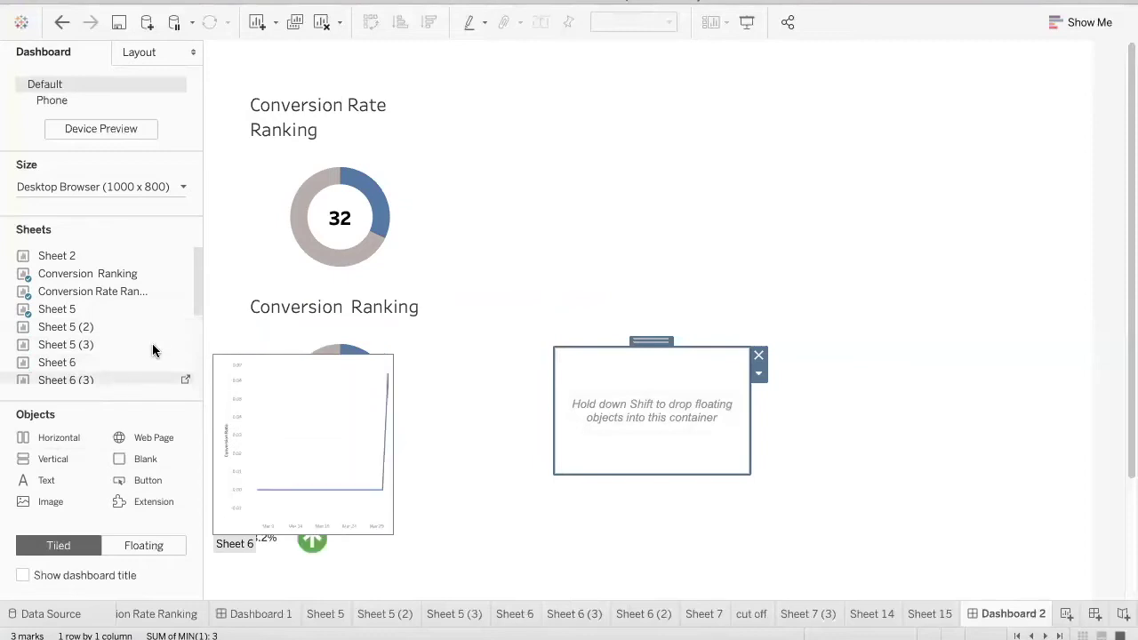
scroll(192, 308, "down", 2)
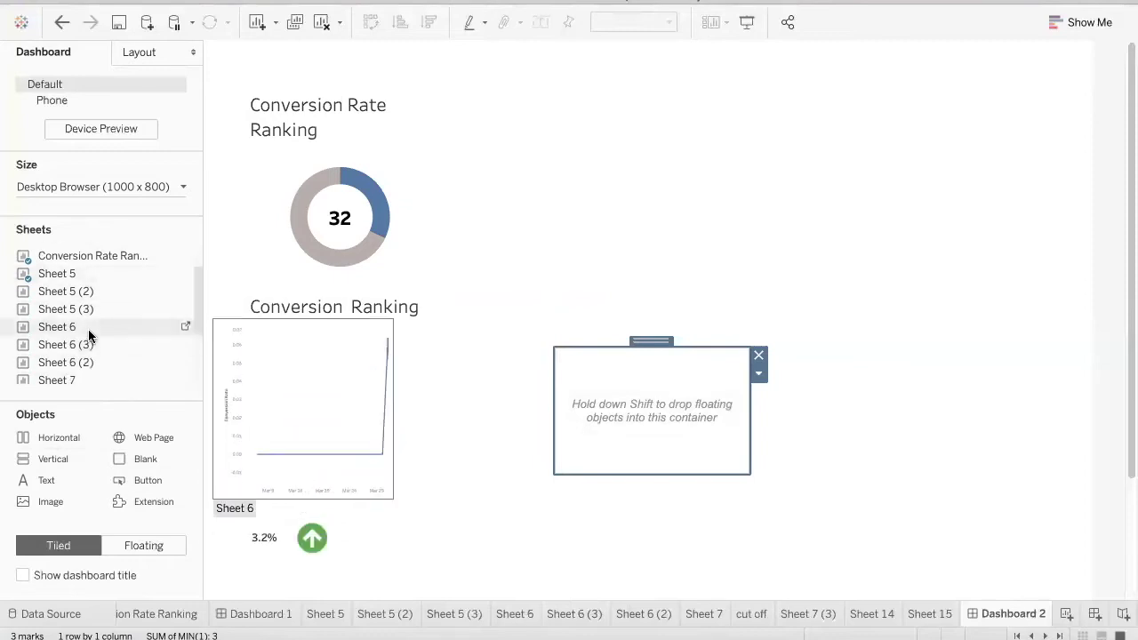
left_click_drag(89, 329, 652, 404)
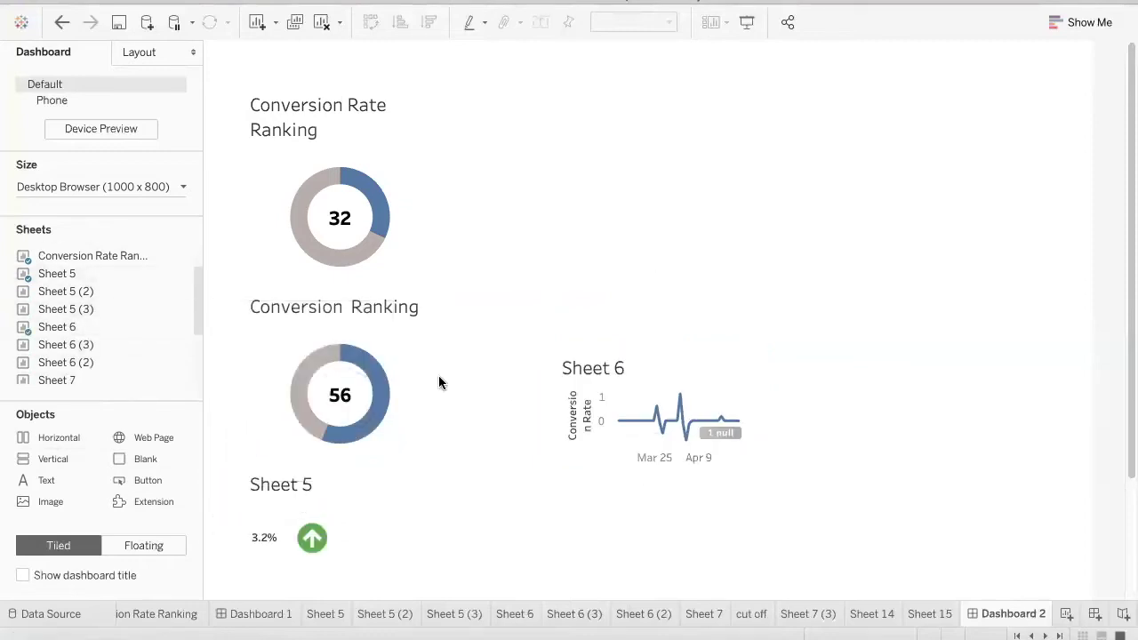
Add Sheet 6 (3) below Sheet 5 in the vertical container and remove the leftover tiled container and its Age filter.
left_click_drag(62, 344, 437, 405)
left_click(885, 201)
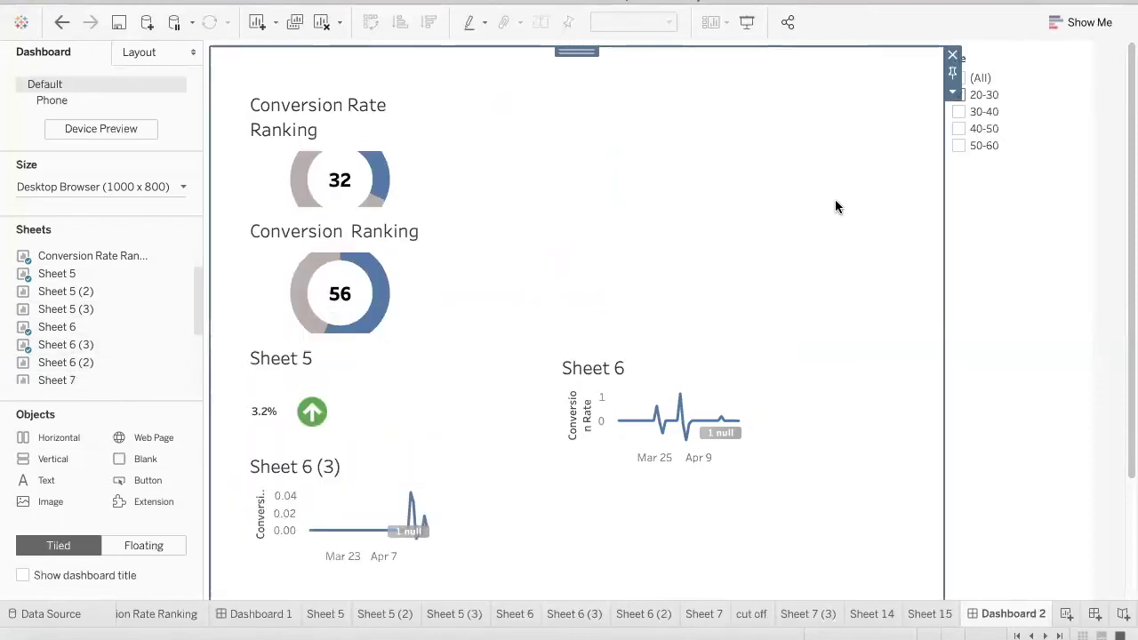
left_click(952, 95)
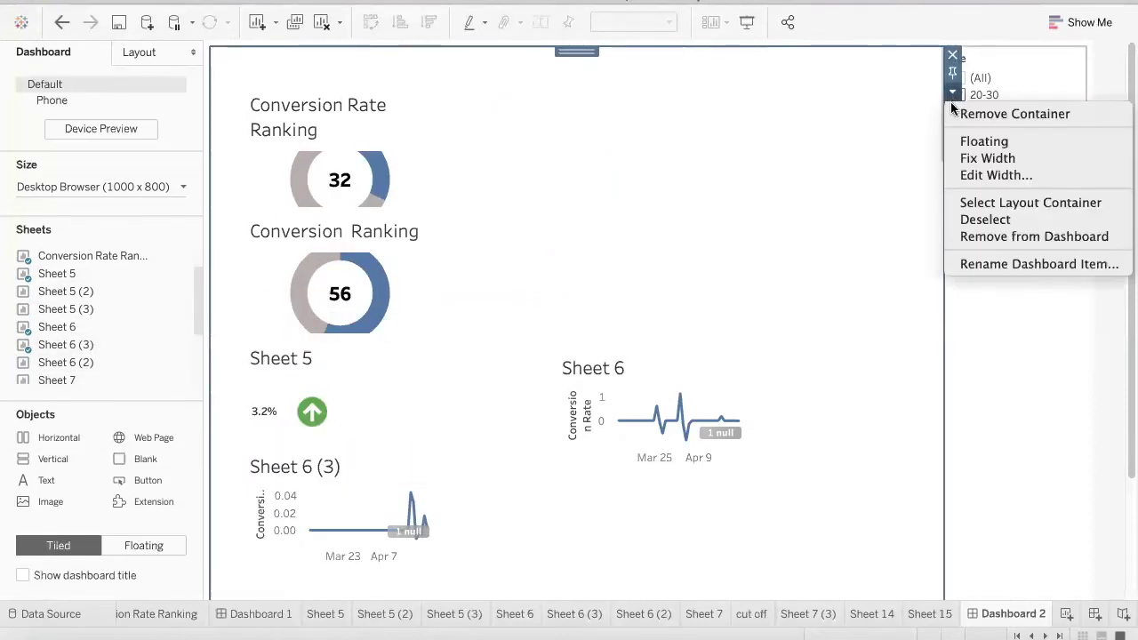
left_click(974, 142)
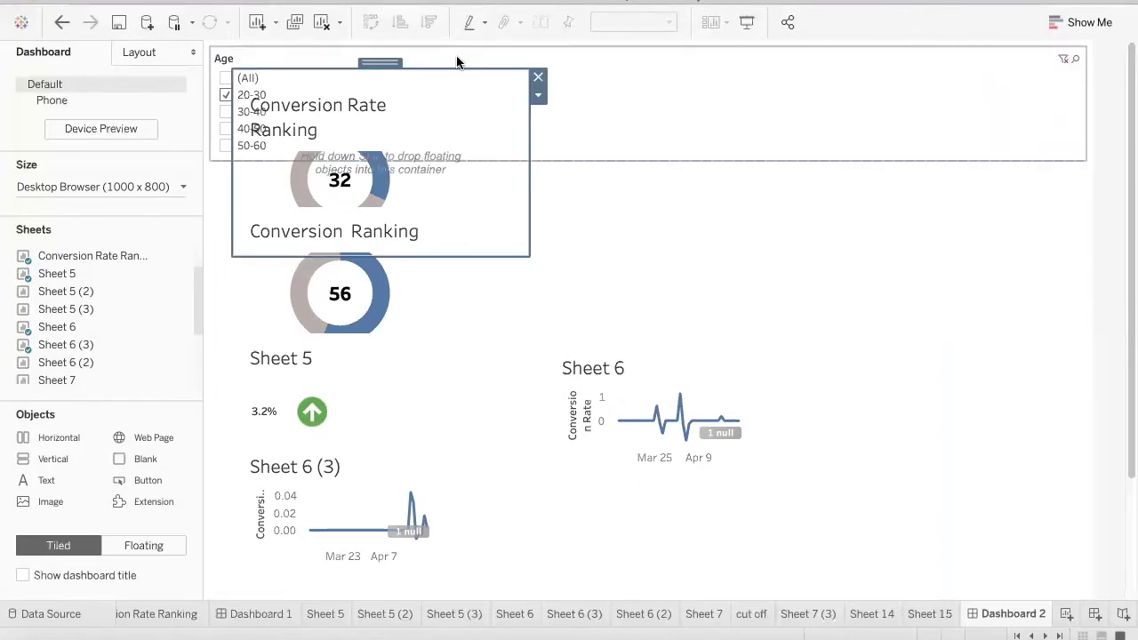
left_click(538, 78)
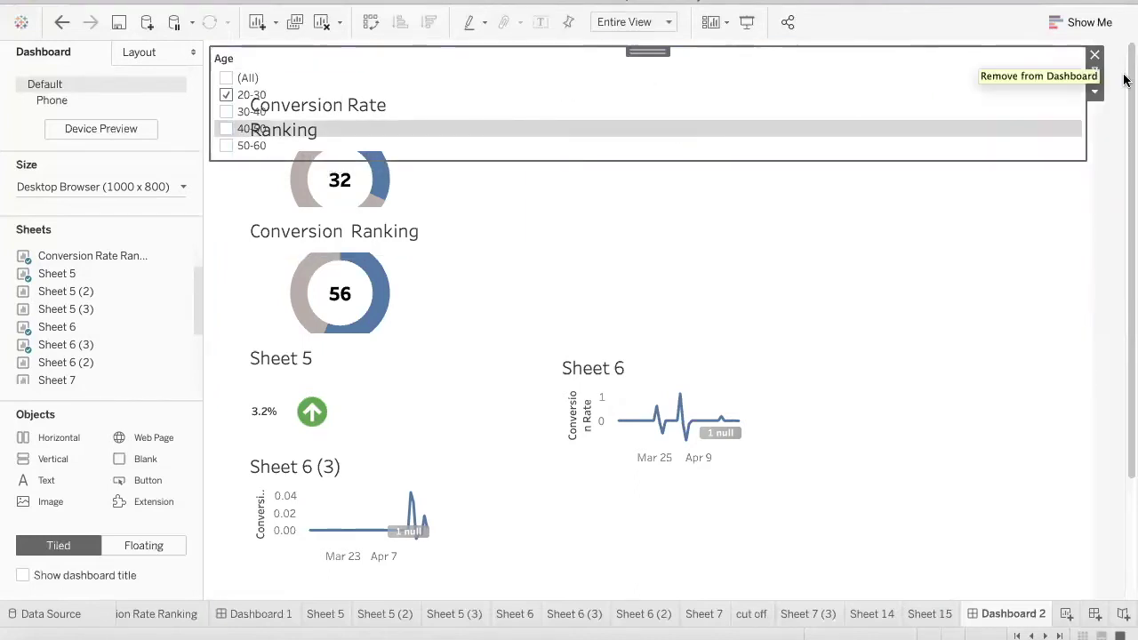
left_click(1101, 62)
Make Sheet 6 (3) floating and move it into the horizontal container, before Sheet 6.
left_click(369, 530)
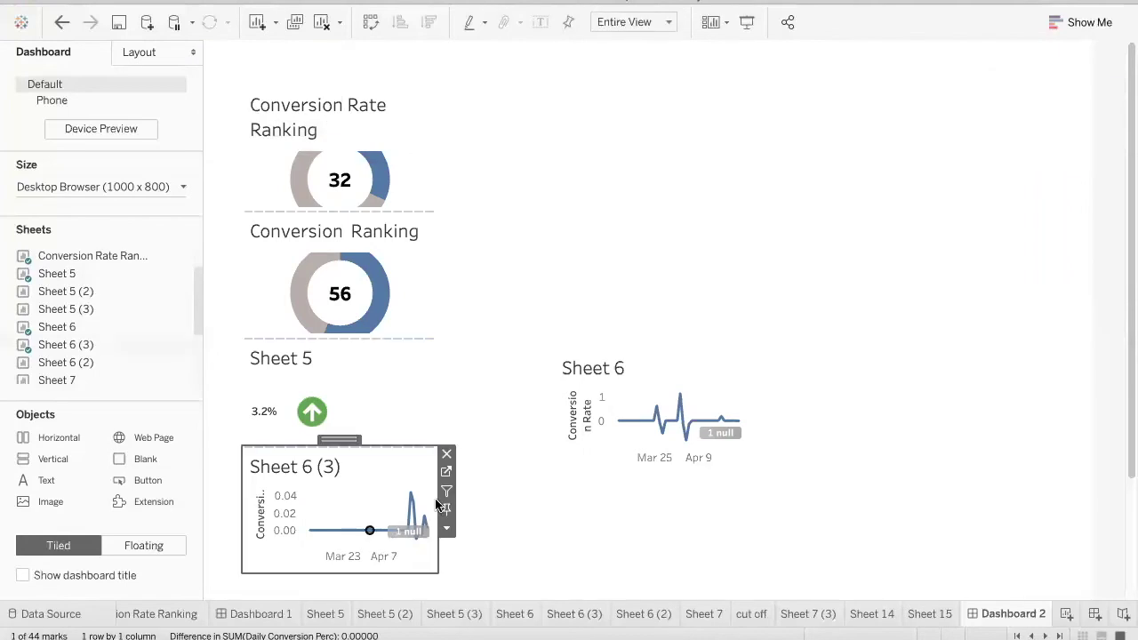
left_click(448, 532)
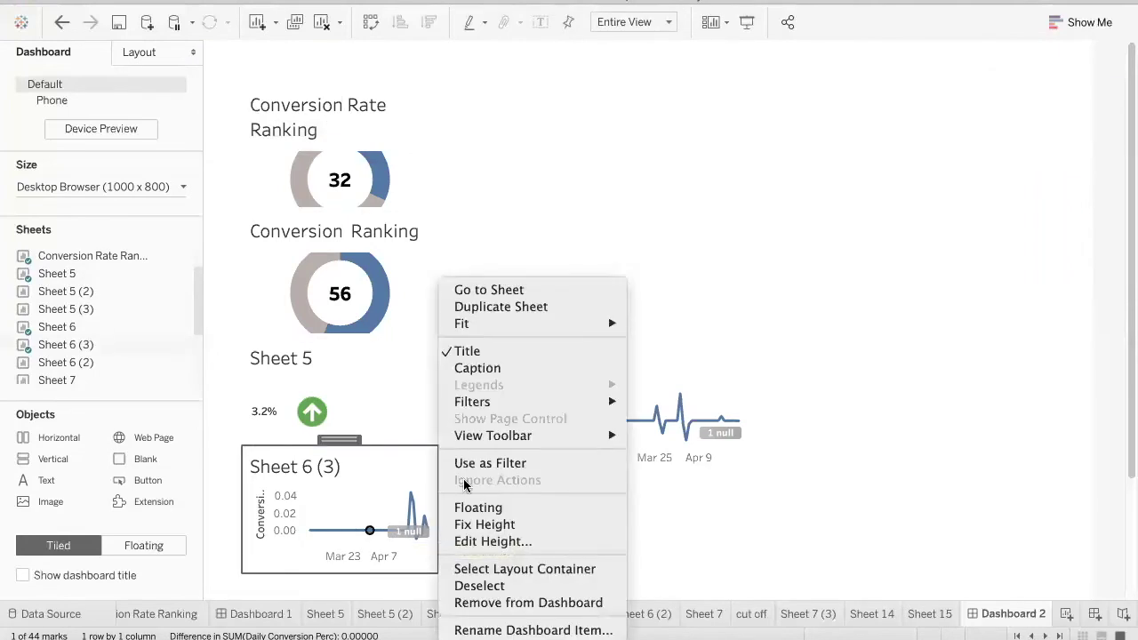
left_click(484, 508)
left_click_drag(338, 411, 560, 388)
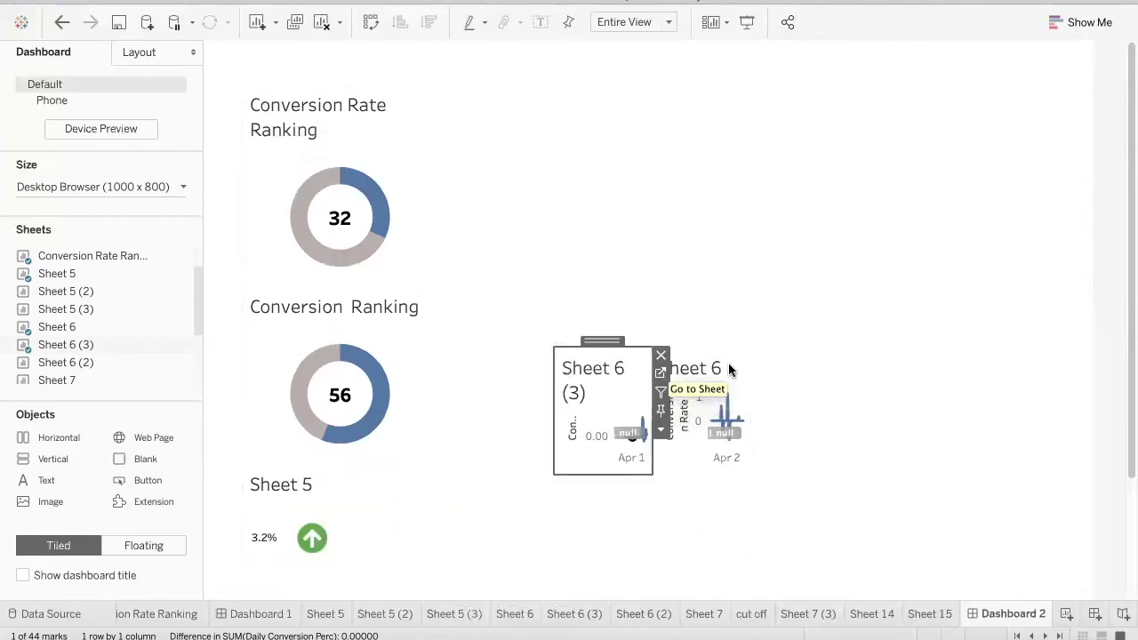
Select the horizontal layout container, widen it from its right edge to about double, and move it upward on the dashboard.
left_click(660, 431)
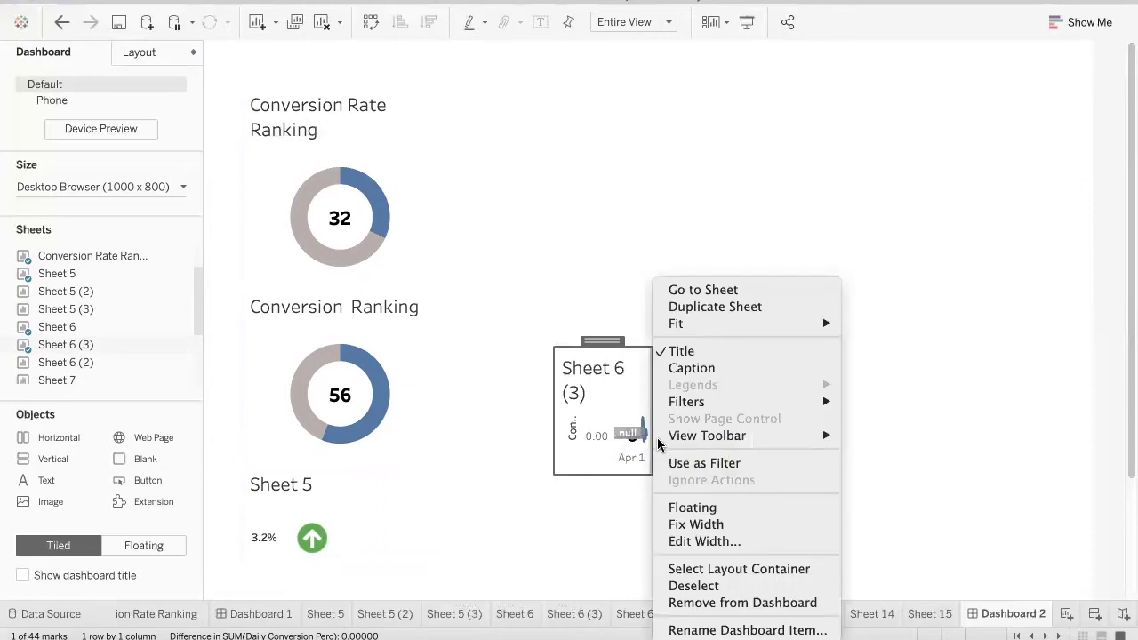
left_click(682, 568)
left_click_drag(753, 413, 992, 406)
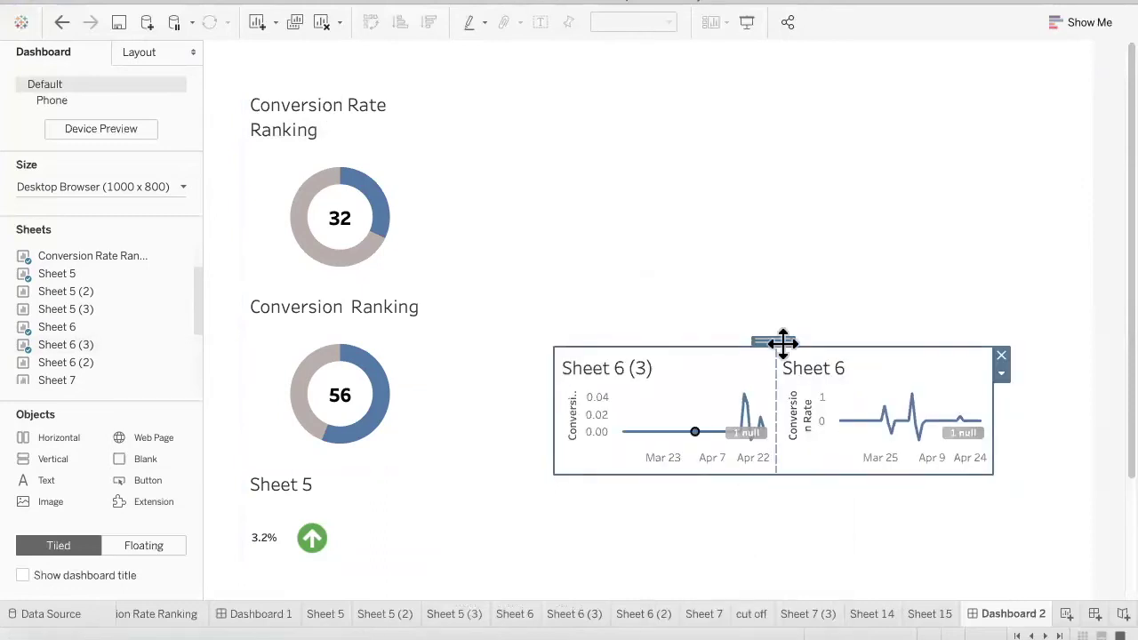
left_click_drag(774, 341, 721, 208)
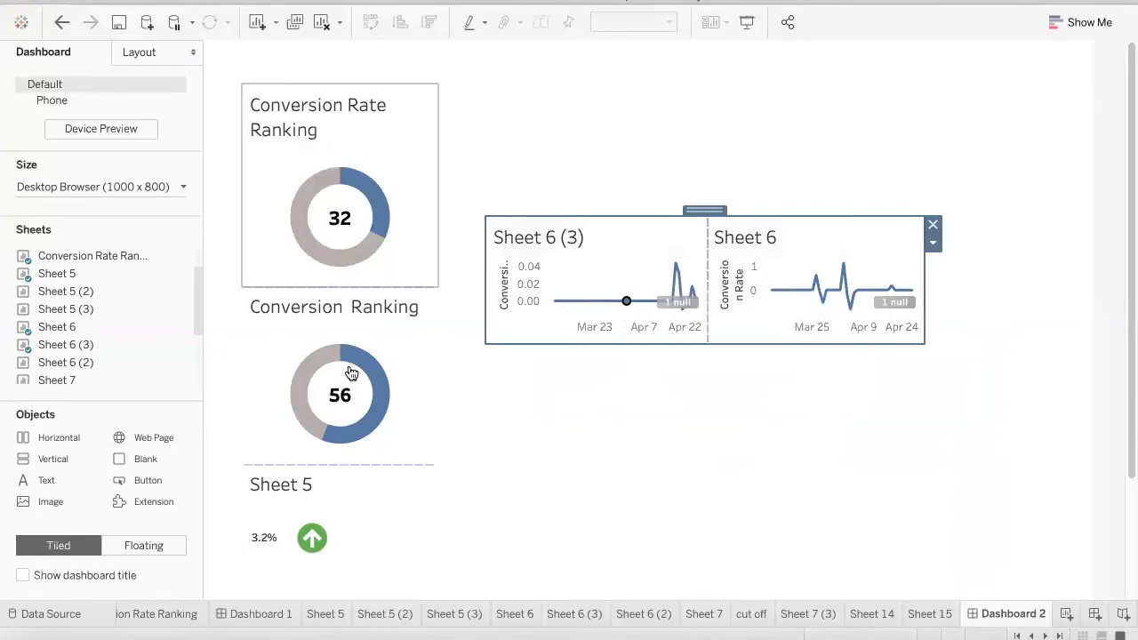
Select the horizontal container holding Sheet 6 (3) and Sheet 6 and nest it below Sheet 5 in the vertical container.
left_click(356, 107)
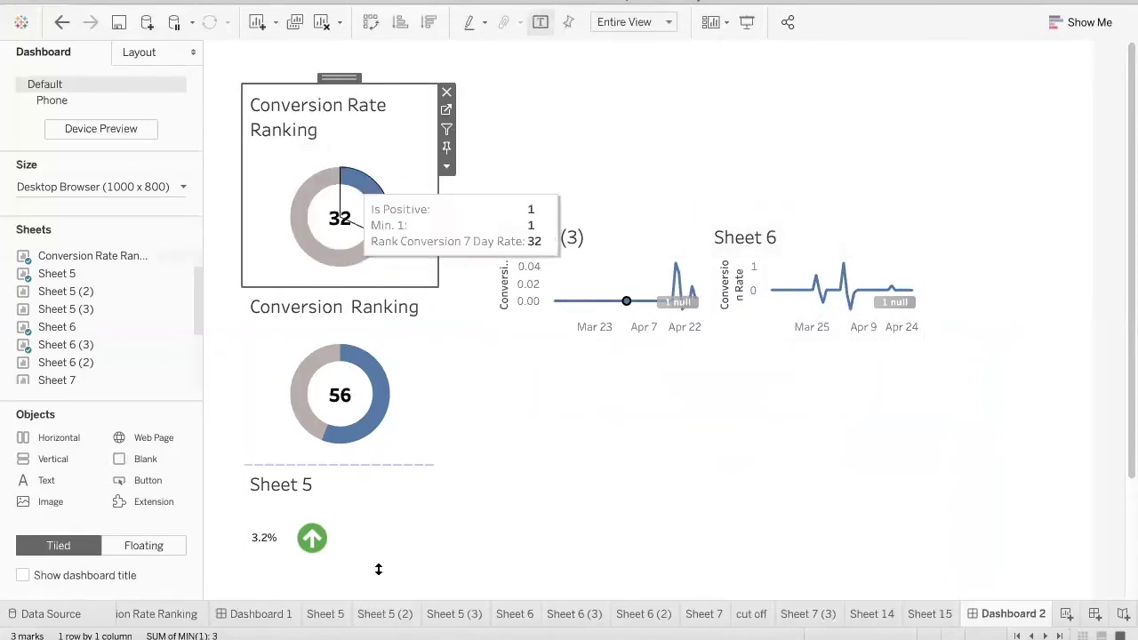
left_click(691, 226)
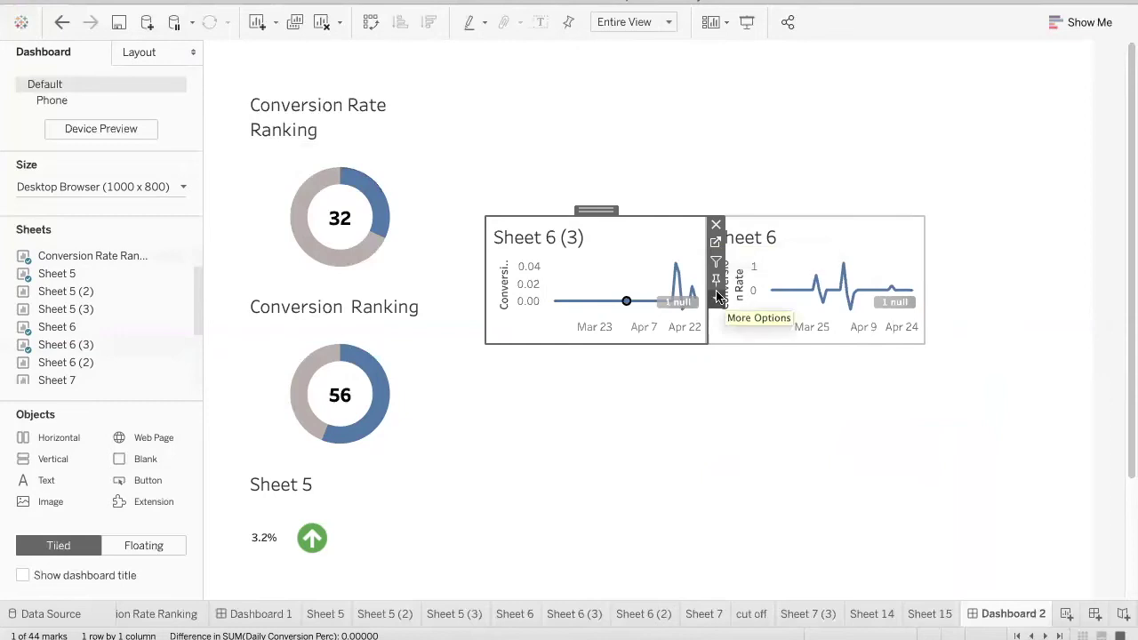
left_click(716, 279)
left_click(760, 569)
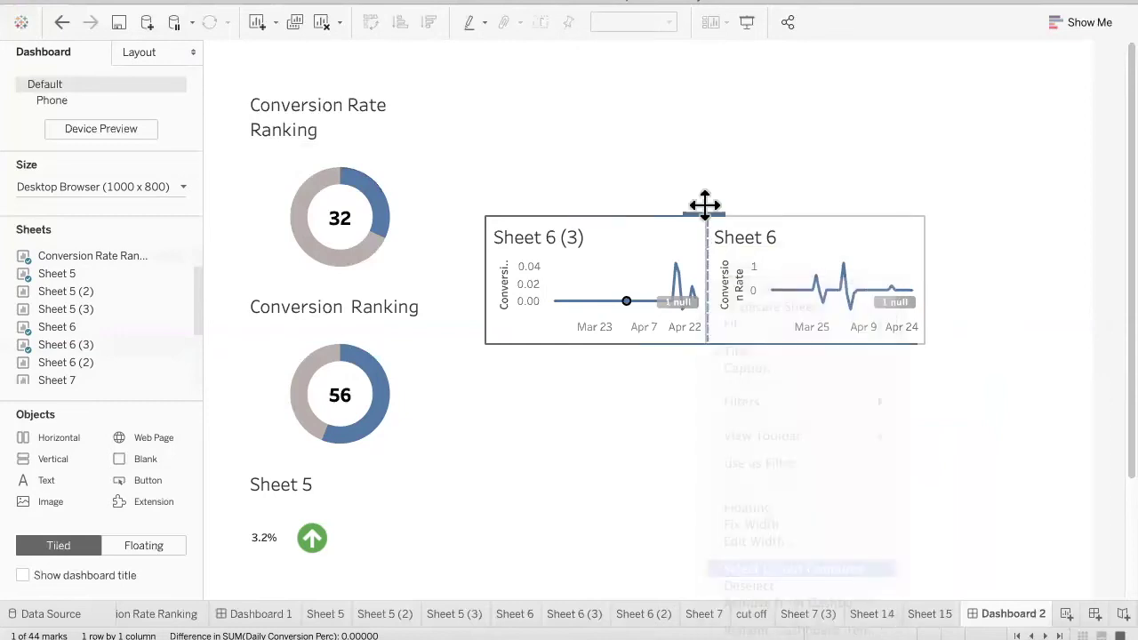
left_click_drag(656, 250, 338, 560)
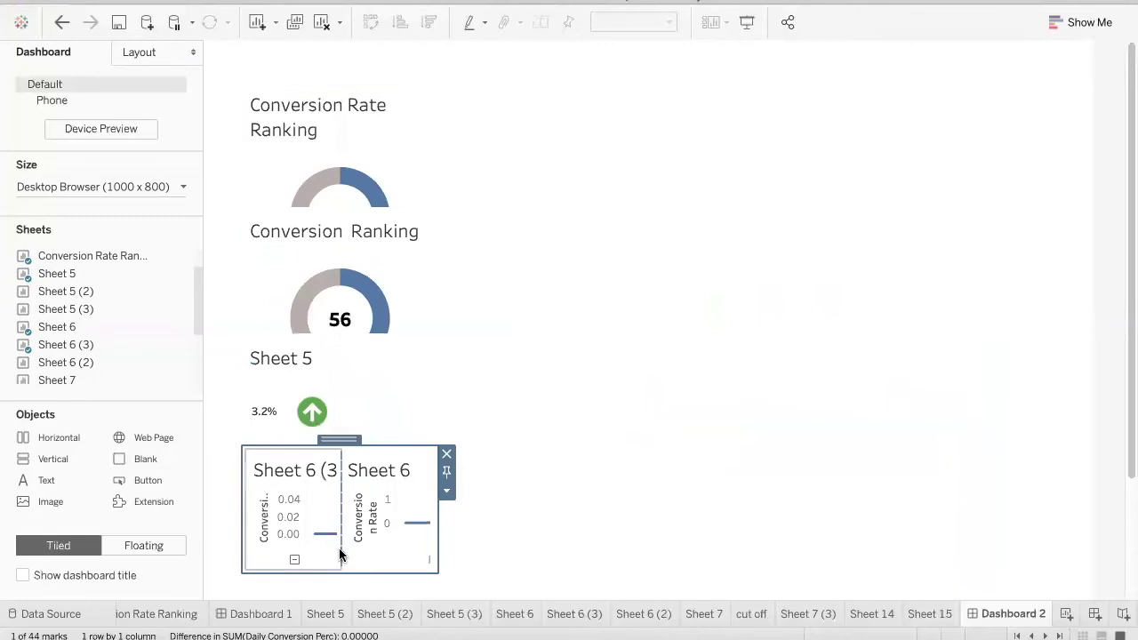
Select the vertical layout container that holds Sheet 5 and widen it from its right edge across the dashboard.
left_click(421, 373)
left_click(446, 416)
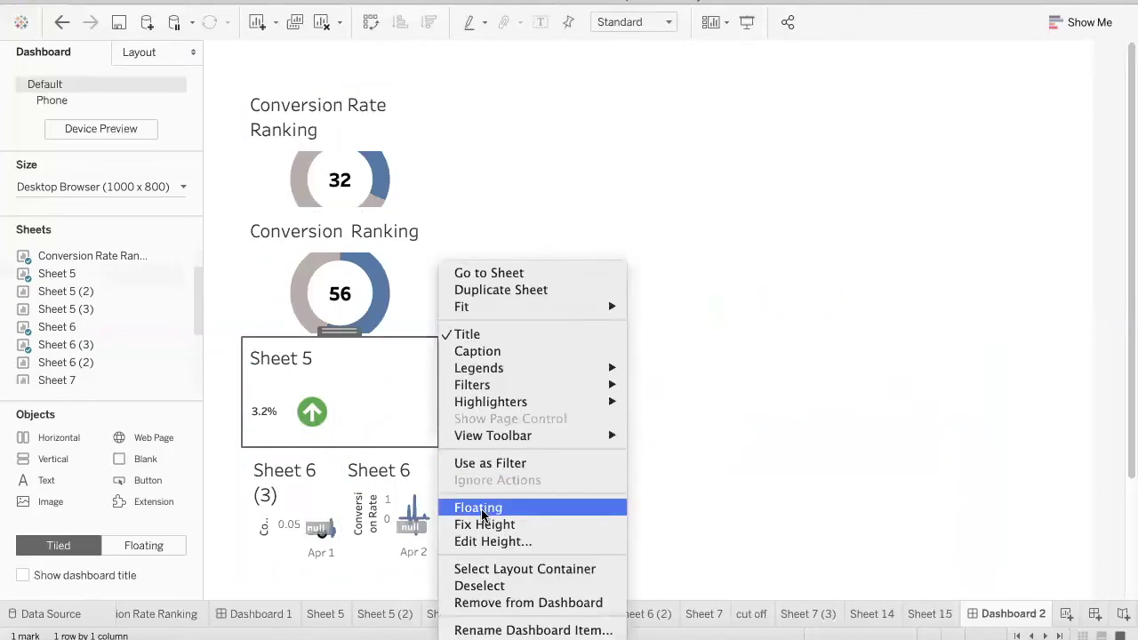
left_click(474, 570)
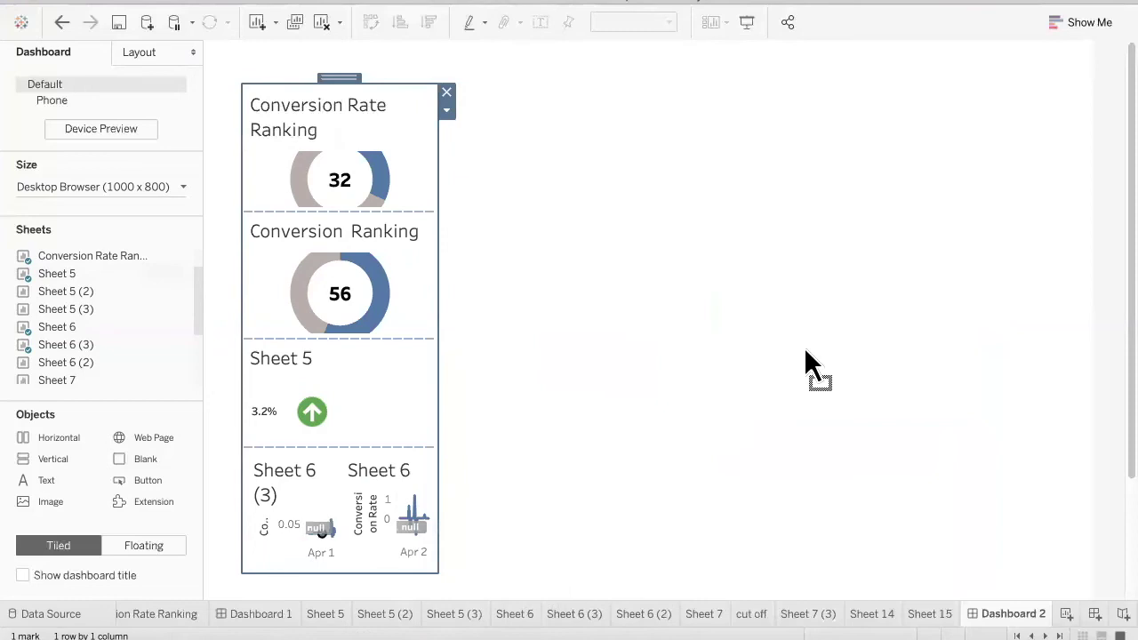
left_click_drag(808, 365, 807, 364)
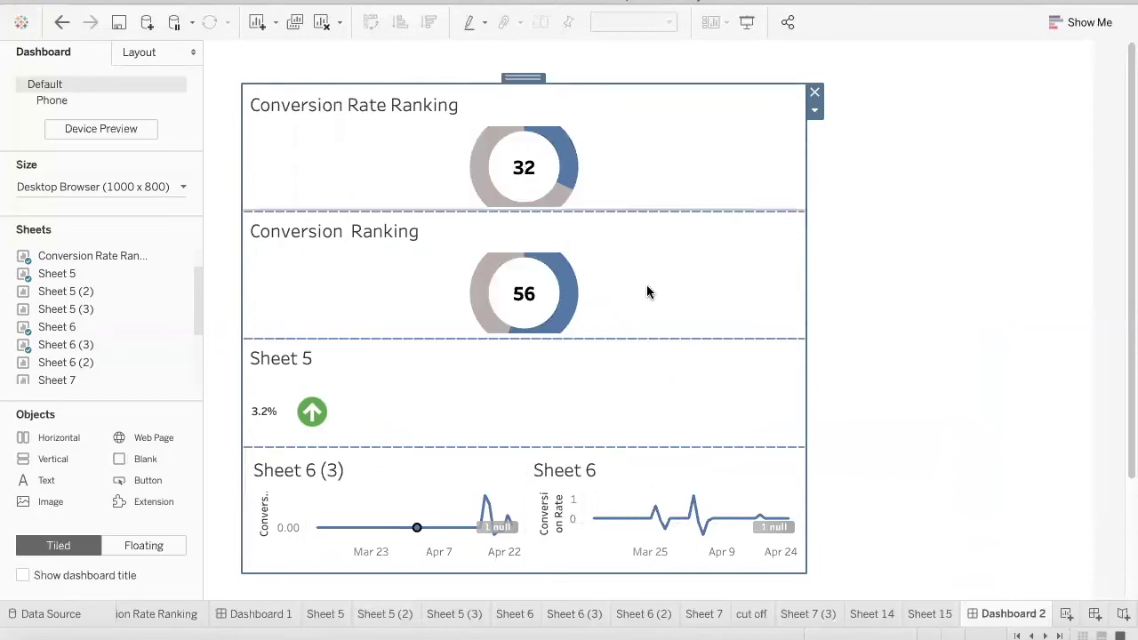
Delete the vertical container together with all the items inside it.
left_click(815, 90)
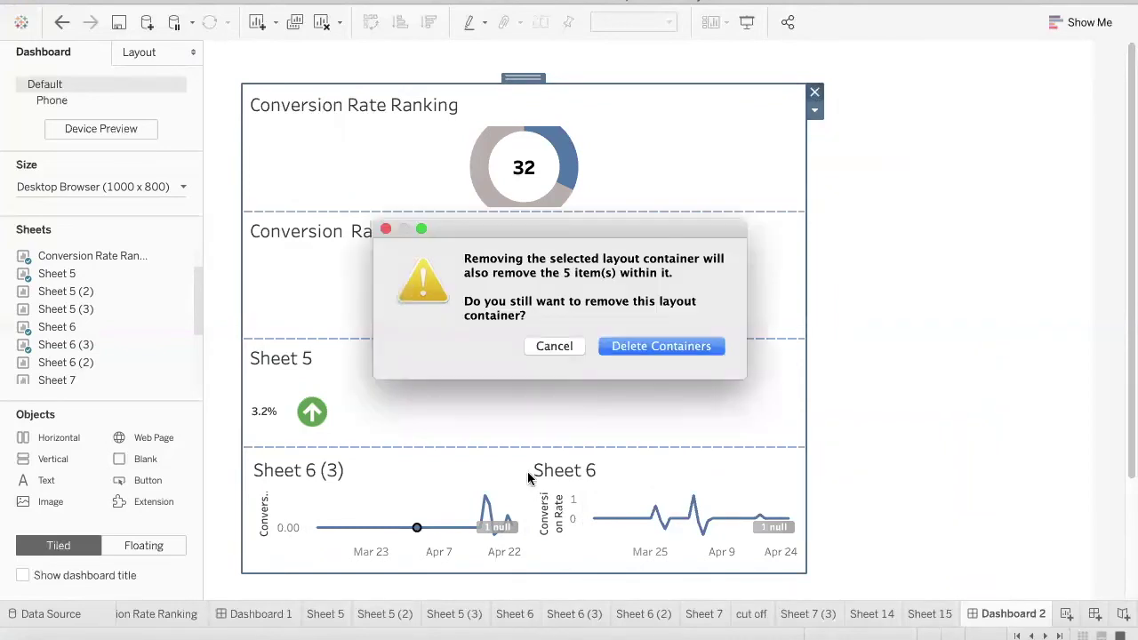
left_click(664, 347)
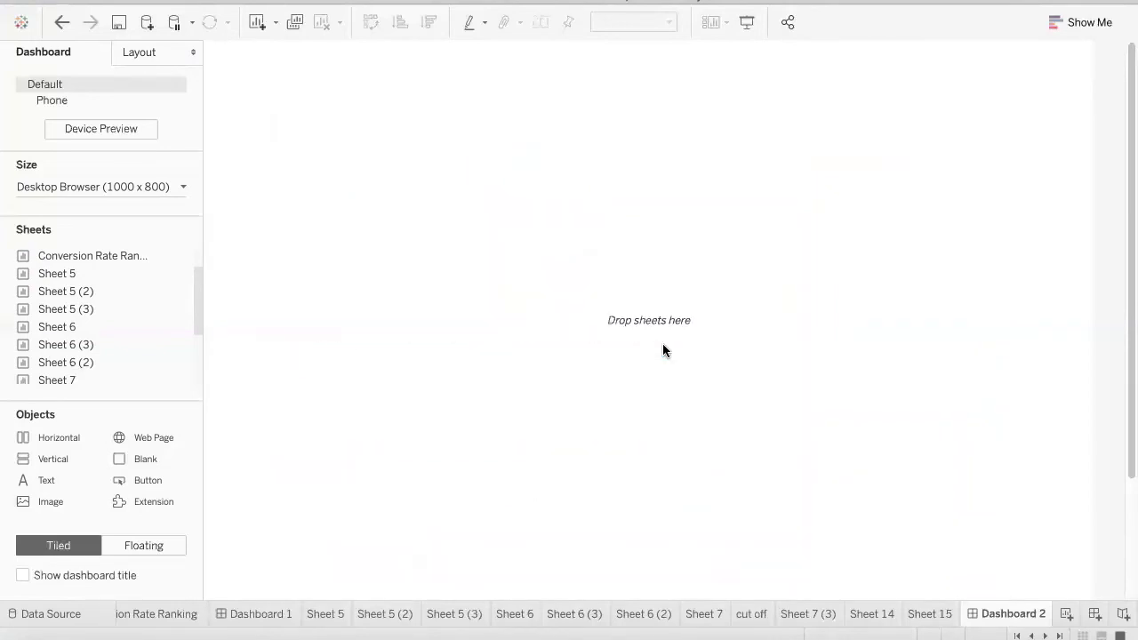
Add a horizontal layout container to the empty dashboard, make it floating and move it to the upper middle area.
left_click_drag(196, 308, 196, 249)
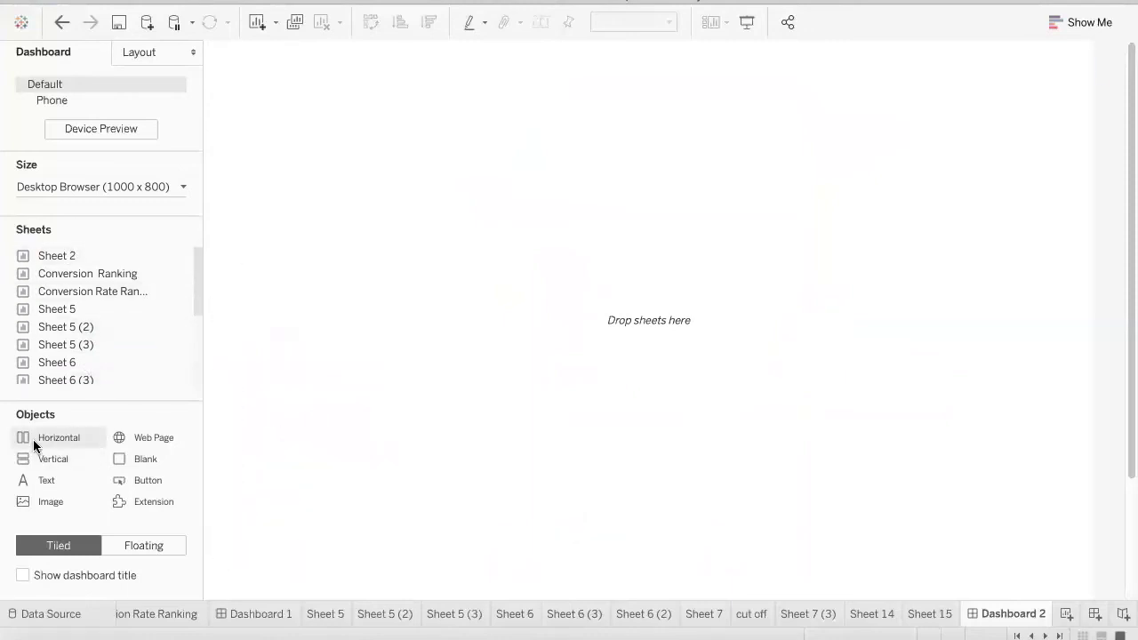
left_click_drag(34, 444, 414, 347)
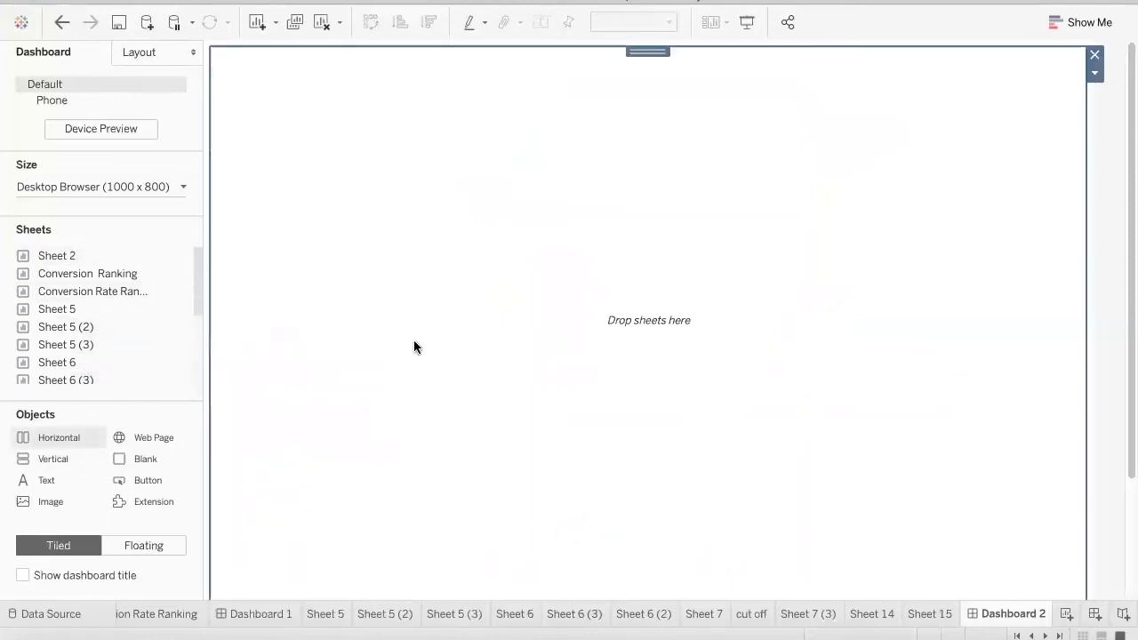
left_click(1094, 73)
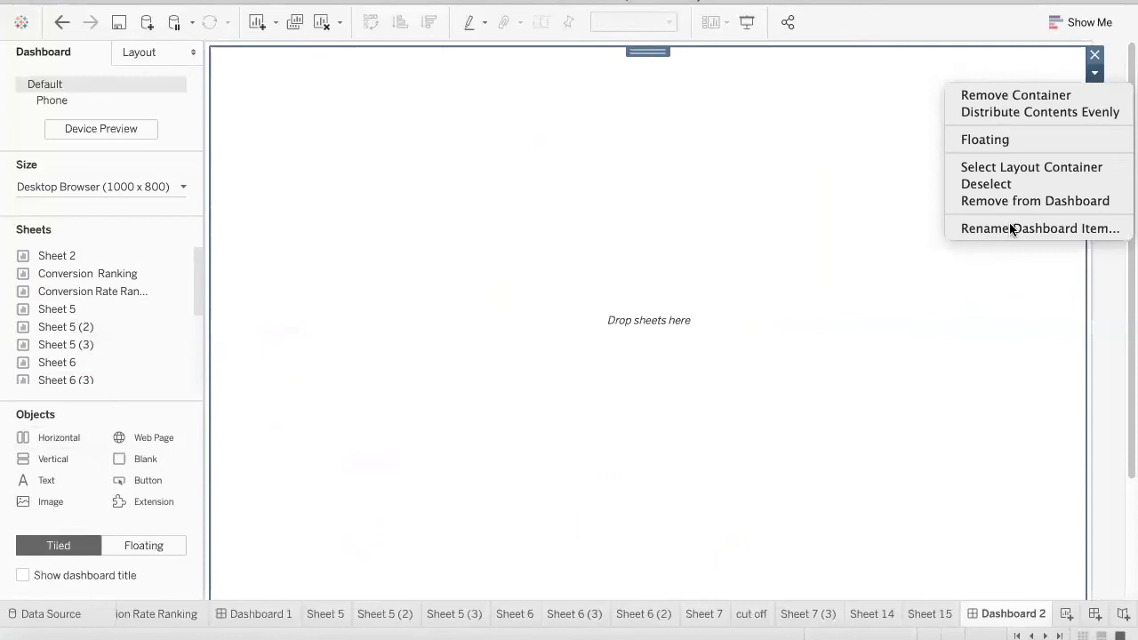
left_click(994, 140)
left_click(374, 56)
left_click(373, 82)
left_click_drag(374, 62, 598, 77)
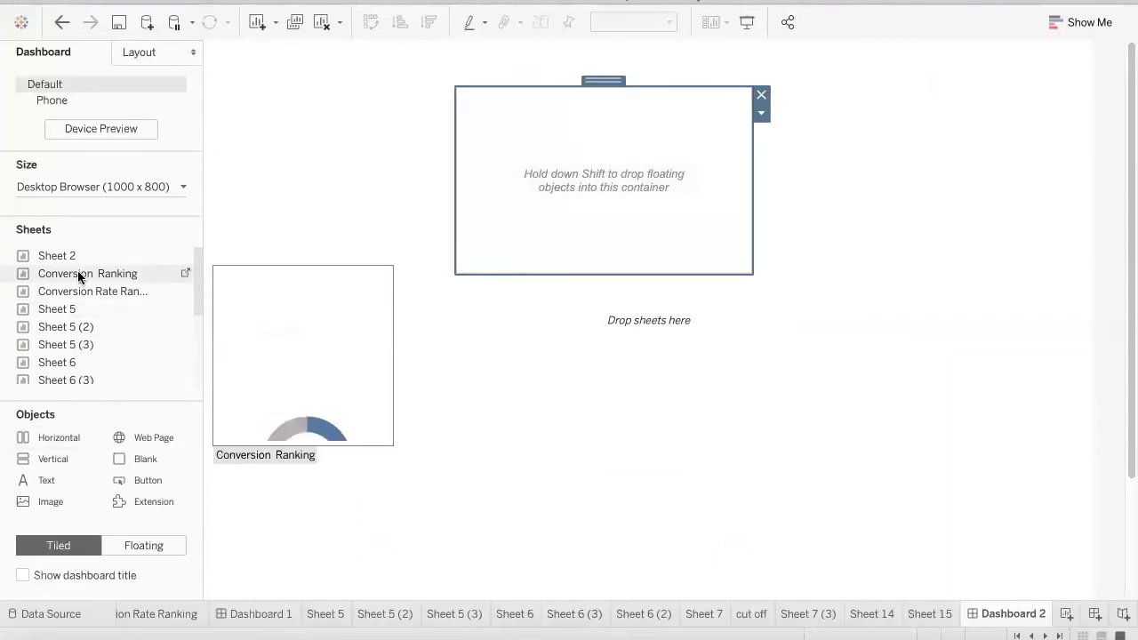
Add Conversion Ranking to the floating horizontal container and remove the tiled container created with its legend.
double_click(131, 264)
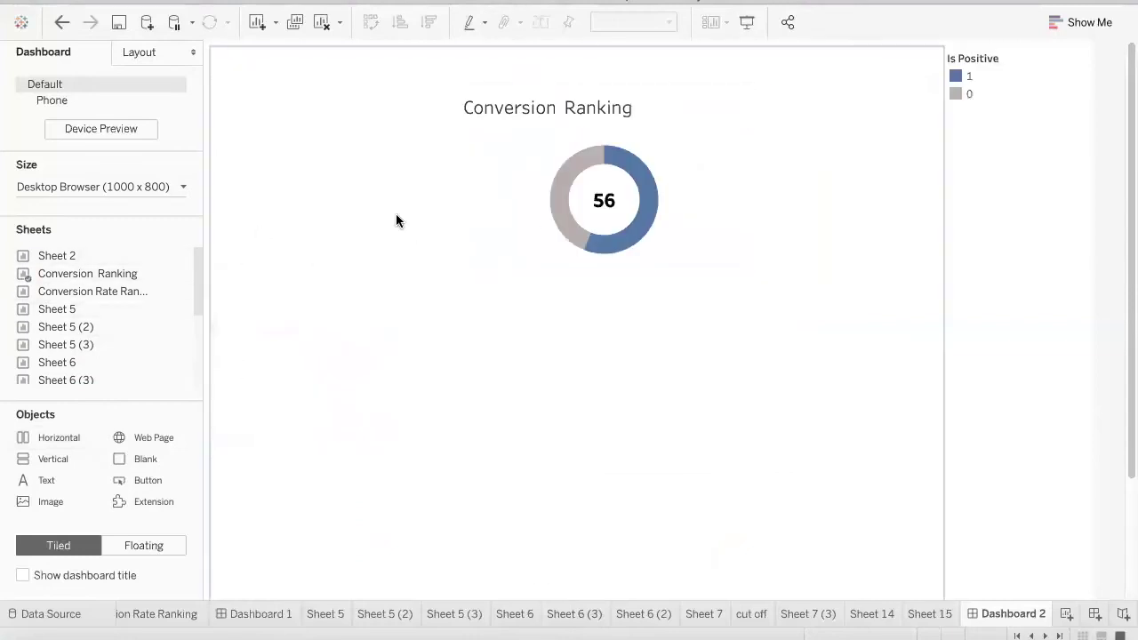
left_click(573, 229)
left_click(952, 91)
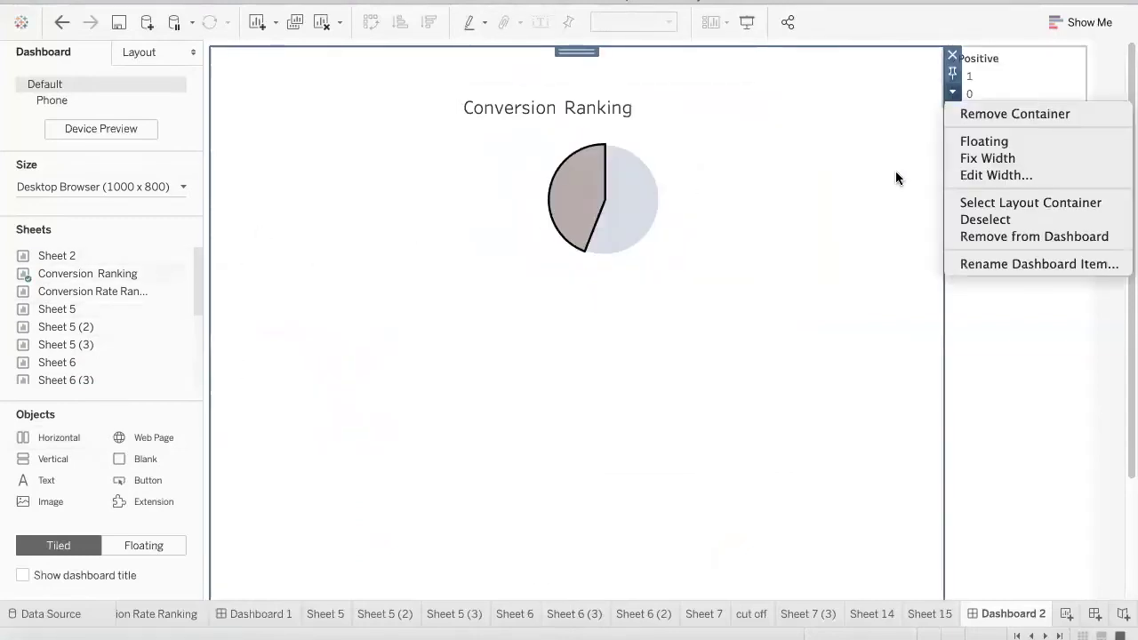
Select the layout container that holds the Conversion Ranking sheet.
left_click(761, 150)
mouse_move(811, 307)
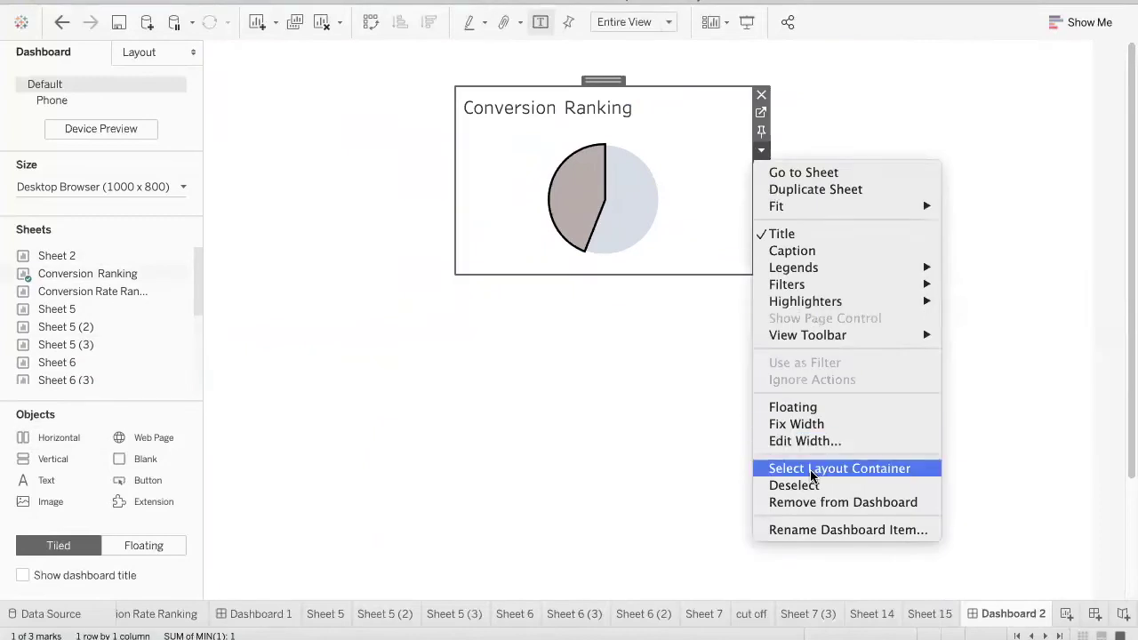
left_click(809, 469)
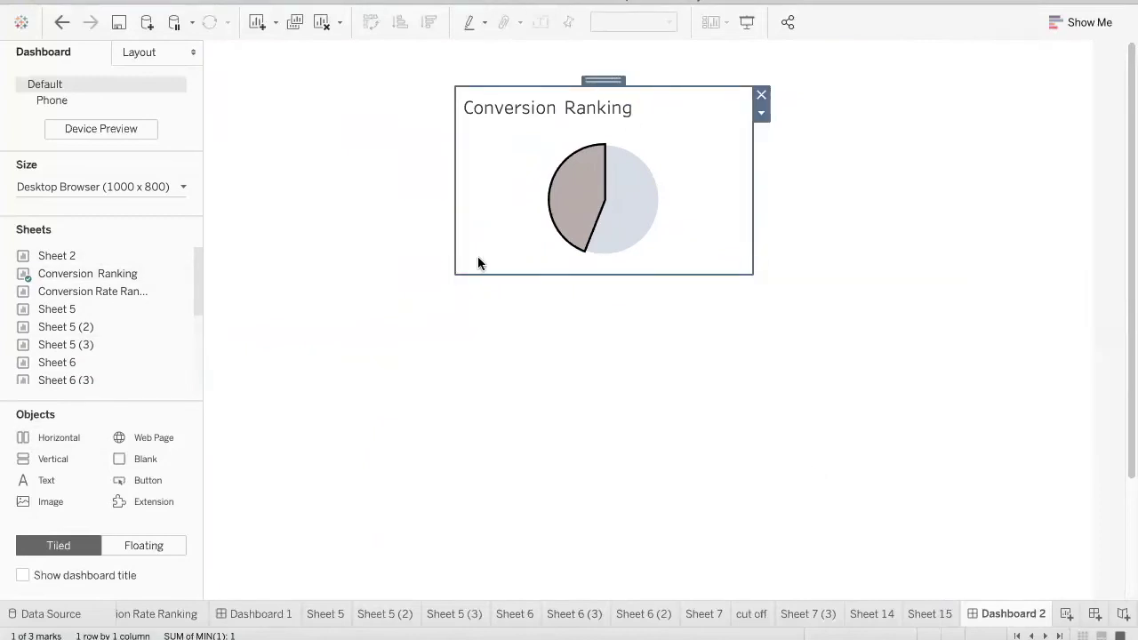
View the summary data behind the Conversion Ranking sheet and close the data window.
left_click(518, 255)
left_click(570, 284)
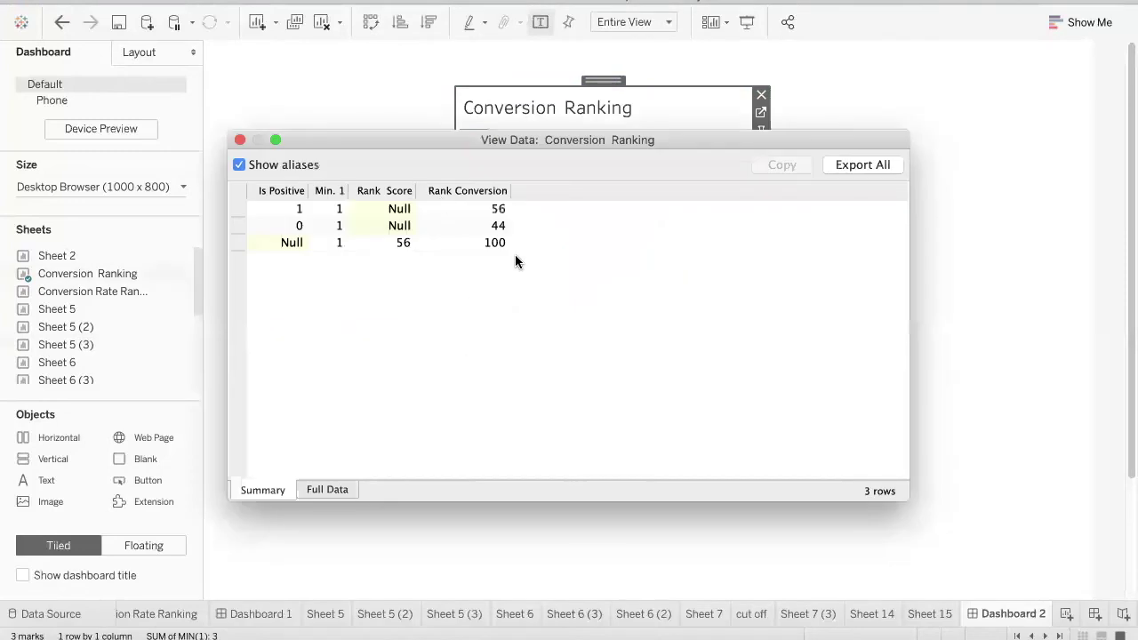
left_click(238, 140)
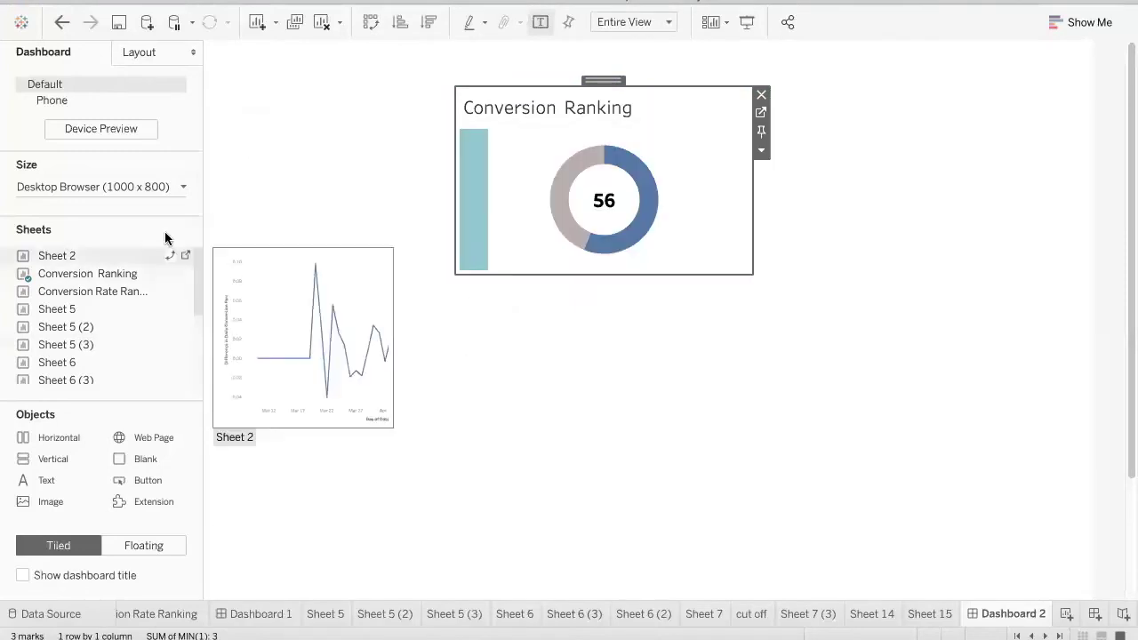
Add Conversion Rate Ranking beside Conversion Ranking in the horizontal container and delete the tiled container with its Is Positive legend.
double_click(102, 292)
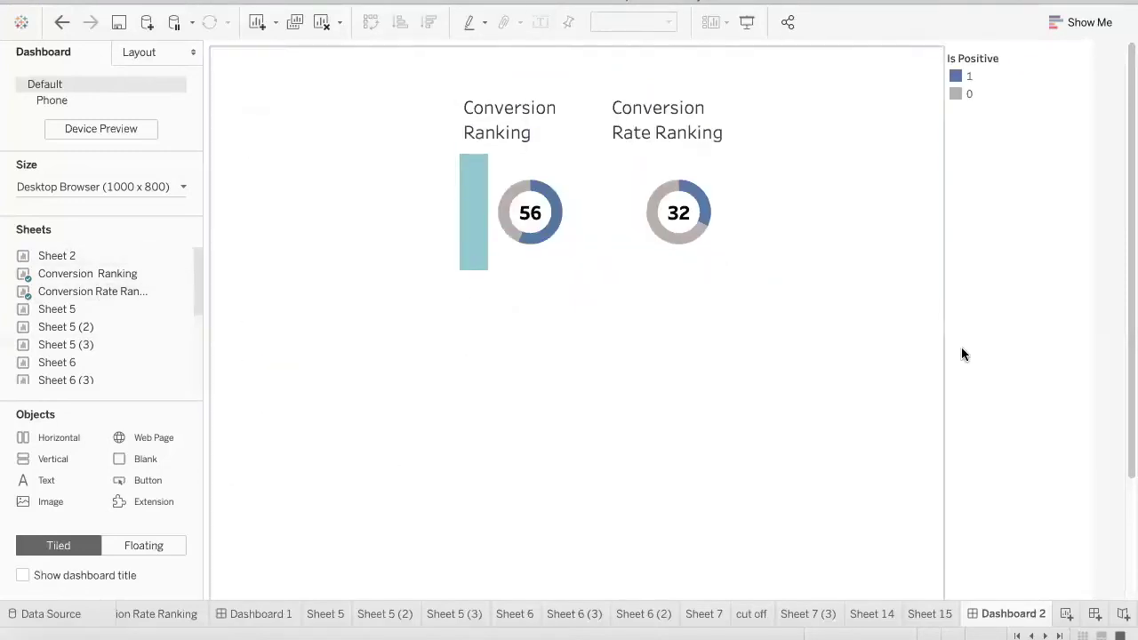
left_click(918, 62)
left_click_drag(950, 50, 995, 182)
left_click(1095, 56)
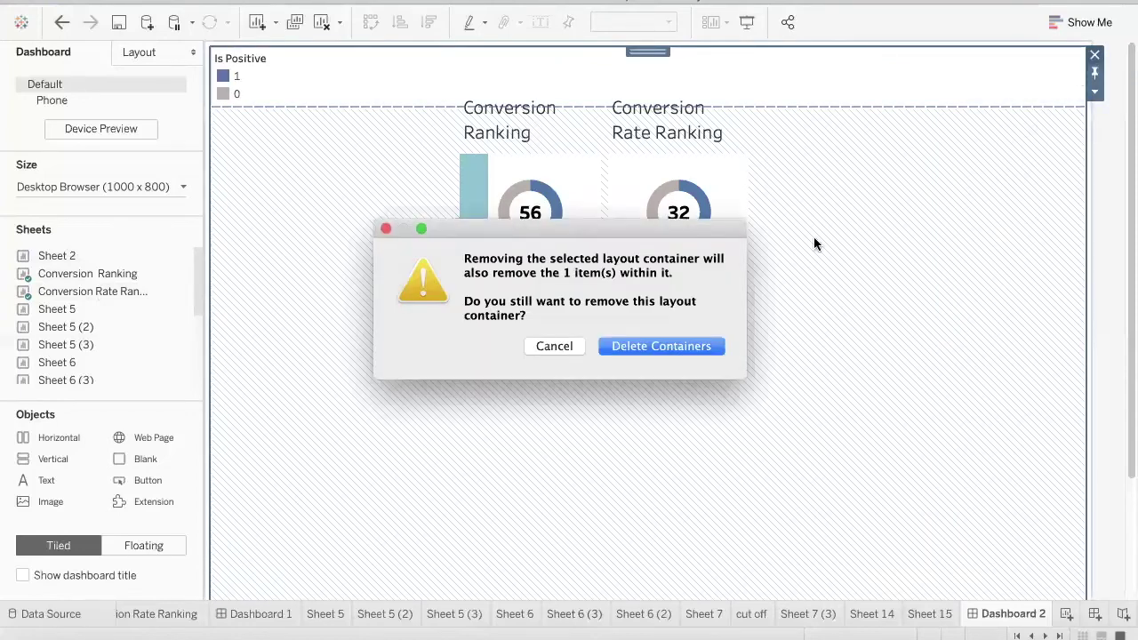
left_click(688, 349)
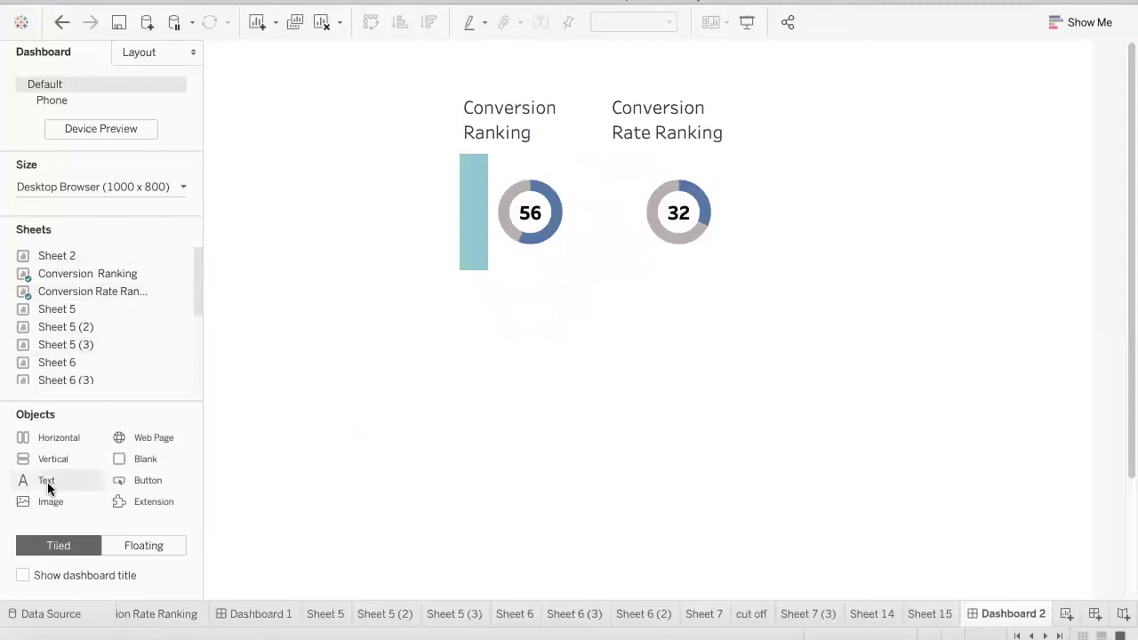
Add a text object reading "This is some text" to the dashboard and set its container to floating.
left_click_drag(46, 486, 364, 374)
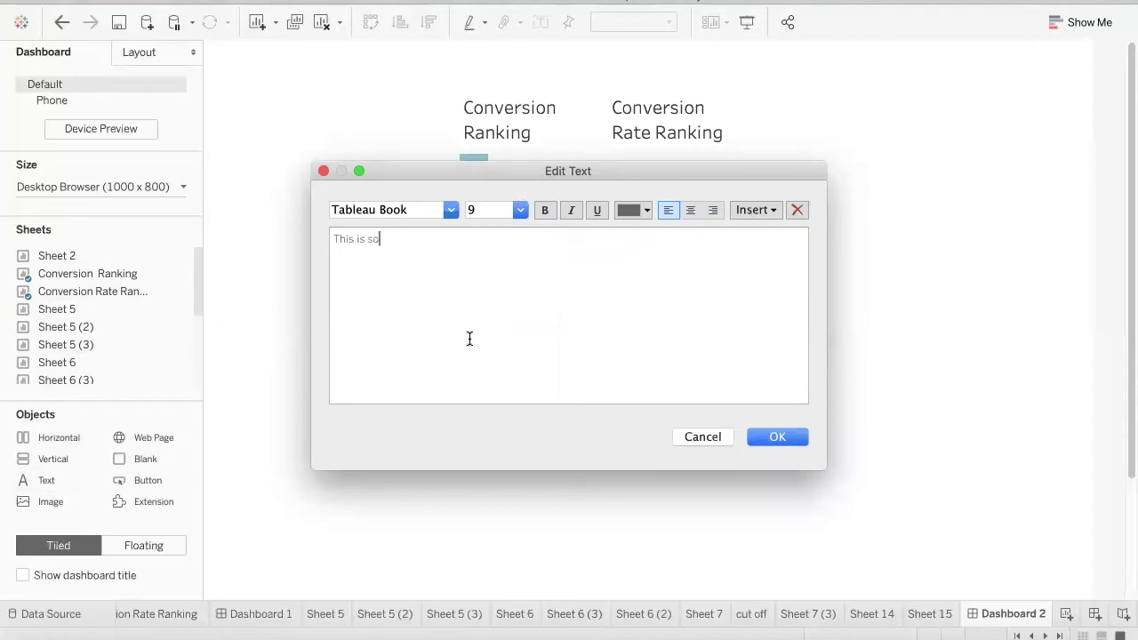
left_click(775, 438)
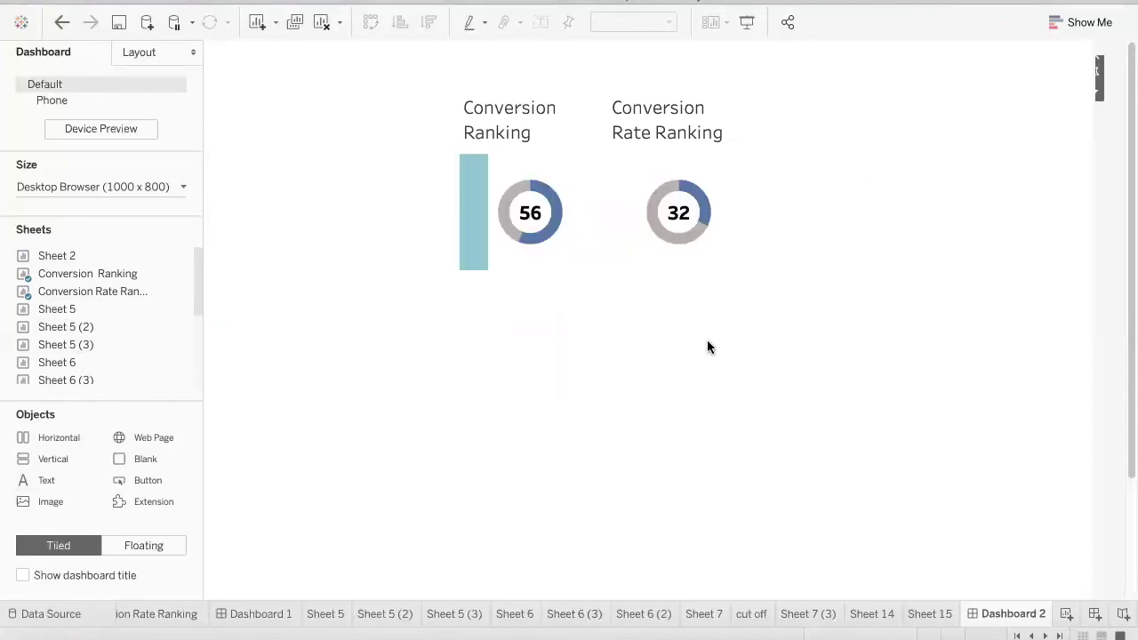
left_click(1096, 96)
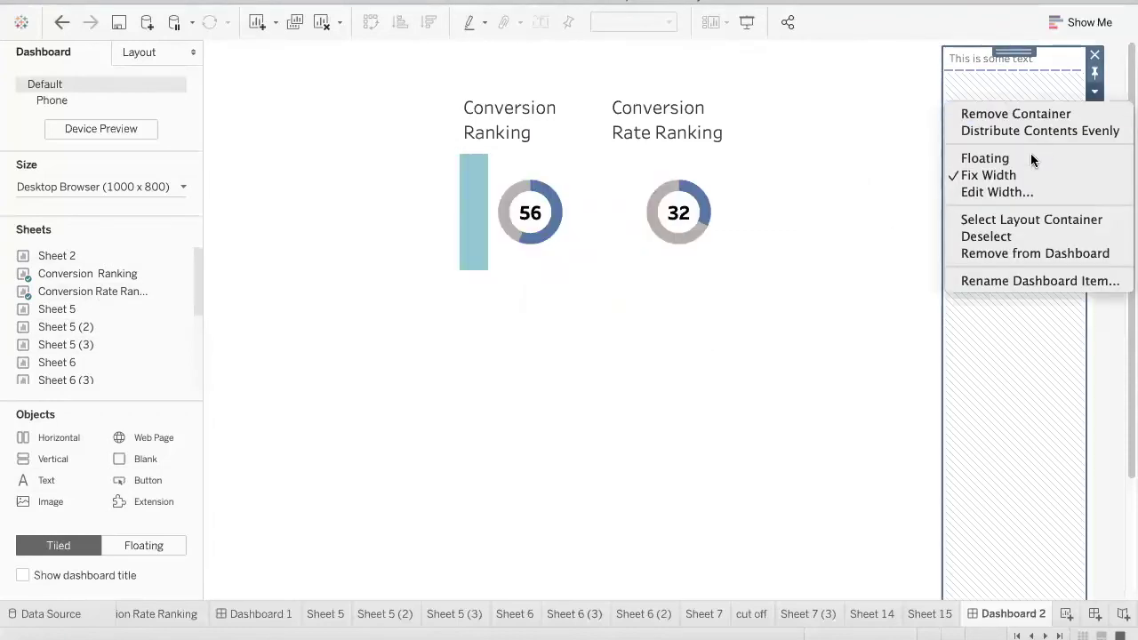
left_click(1025, 156)
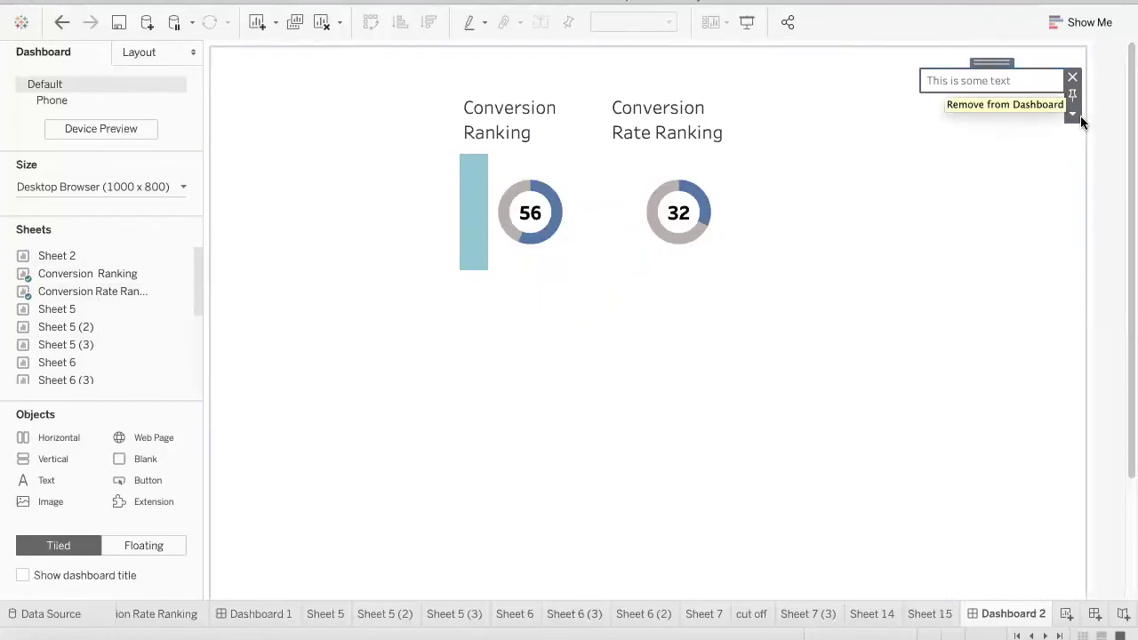
Make the text object floating and place it inside the horizontal container, before Conversion Ranking.
left_click(1072, 114)
left_click(1051, 181)
left_click_drag(943, 81, 460, 211)
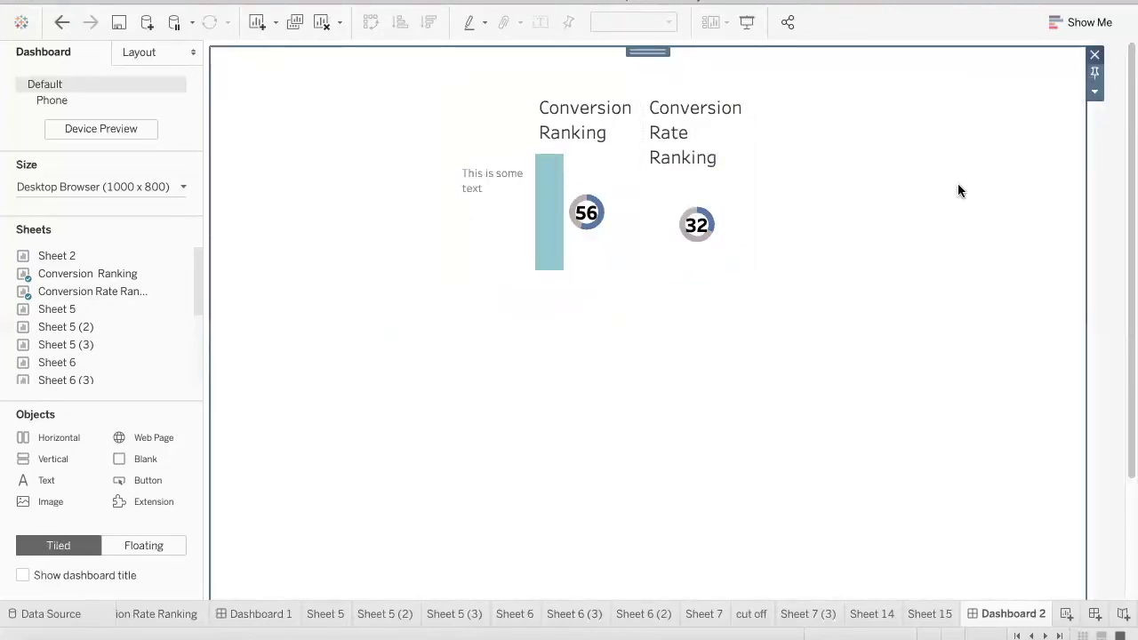
Select the horizontal container holding Conversion Rate Ranking and extend its right edge close to the dashboard's right side.
left_click(753, 248)
left_click(763, 168)
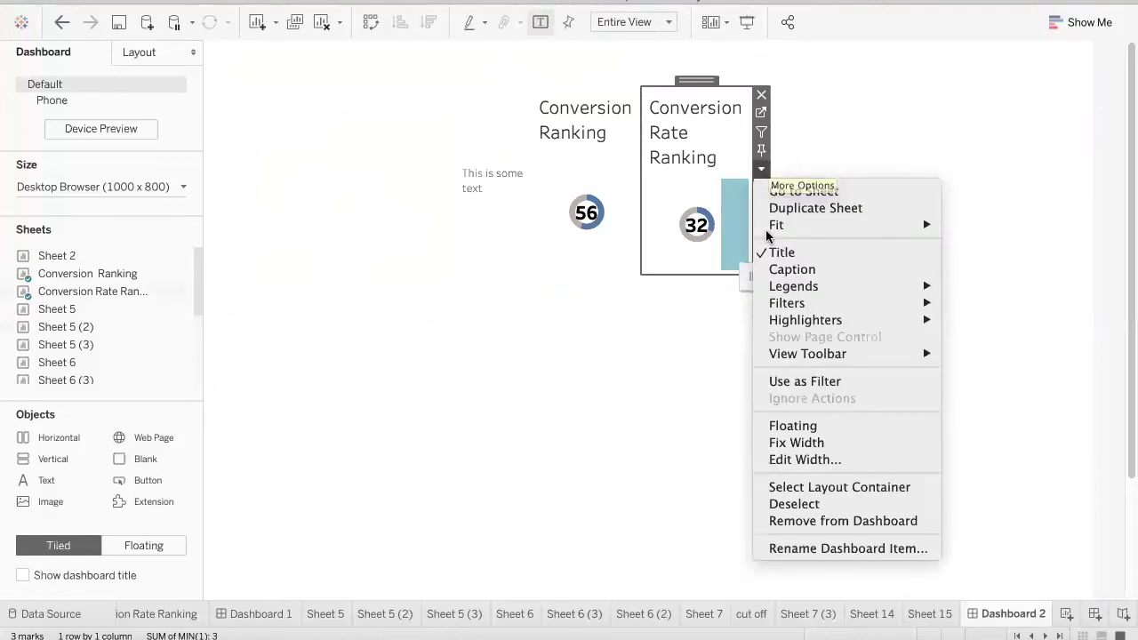
left_click(802, 489)
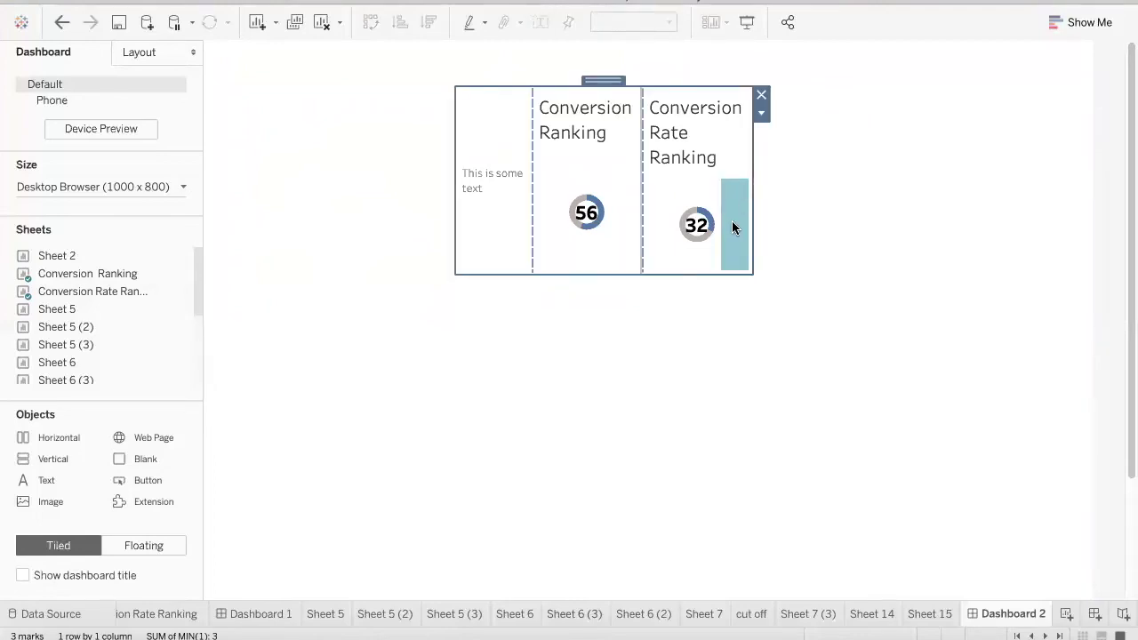
left_click_drag(753, 193, 575, 240)
left_click_drag(713, 178, 630, 175)
Select the text object's layout container and extend its left edge to about x 40, for a width of about 922.
left_click(642, 134)
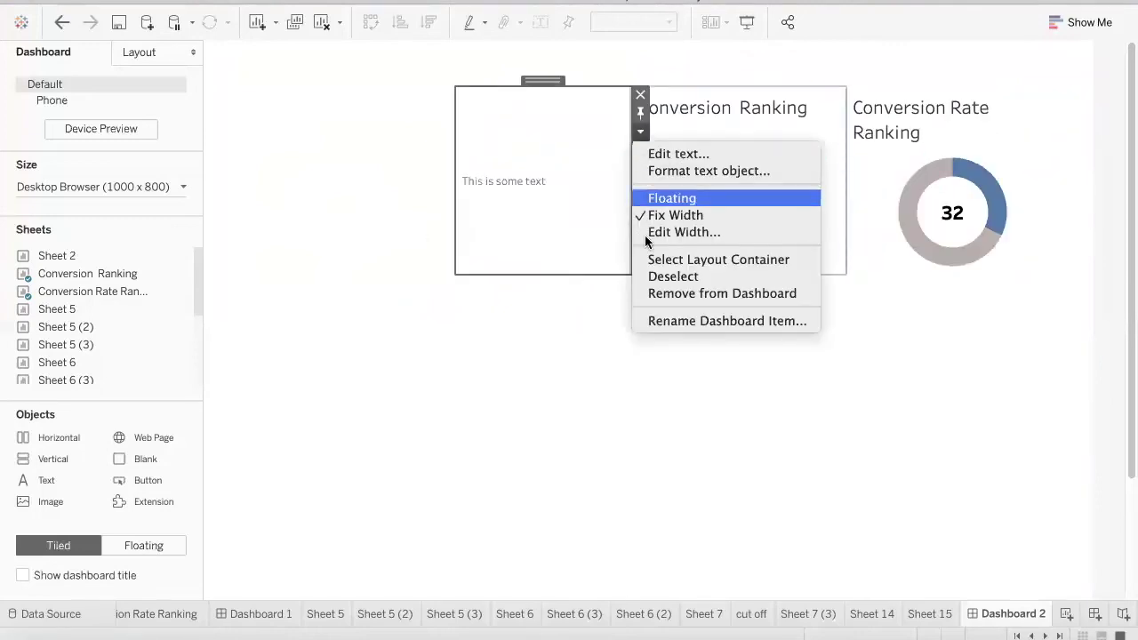
left_click(655, 259)
left_click(457, 230)
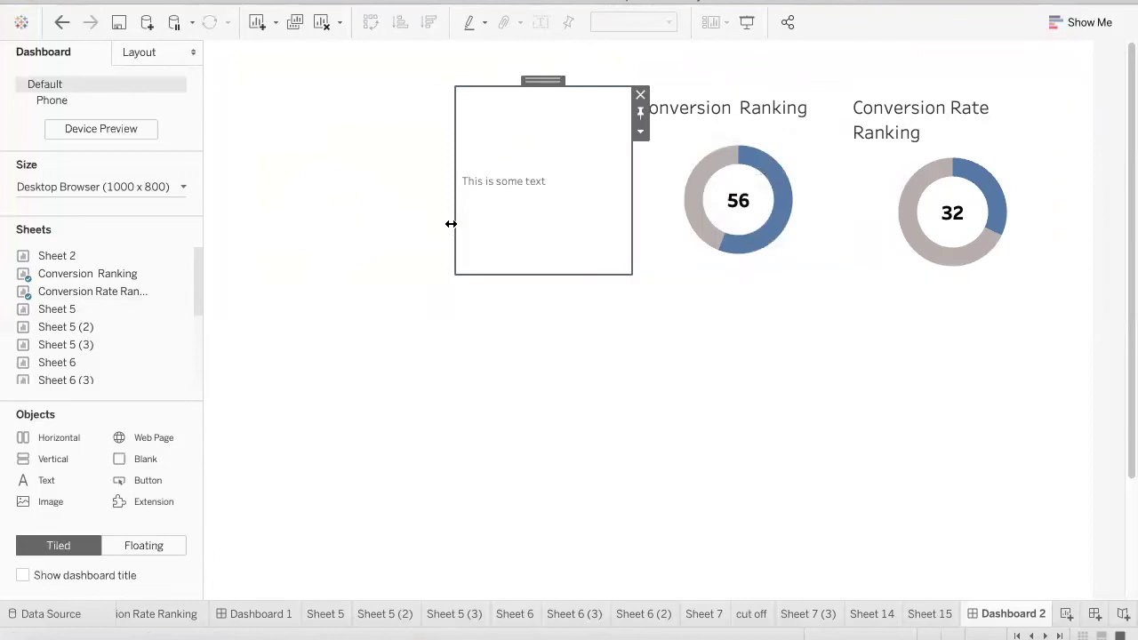
left_click(640, 130)
left_click(658, 259)
left_click_drag(771, 185, 771, 185)
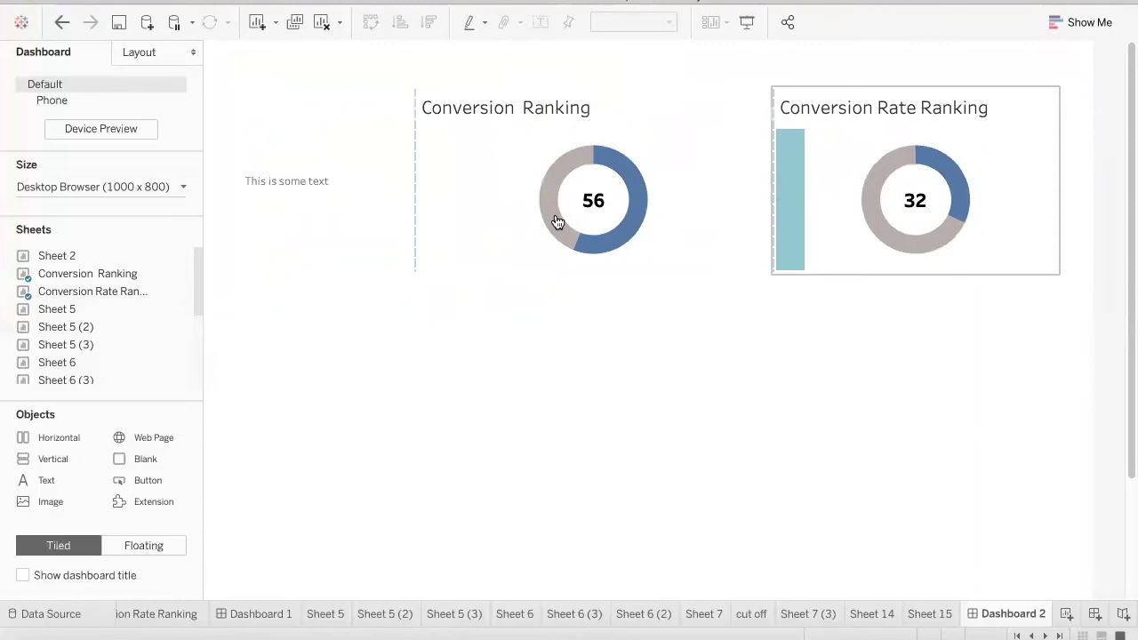
Adjust the dividers so the text object is about 293 wide and the two ranking sheets are nearly equal, checking their sizes in the layout settings.
left_click_drag(411, 203, 501, 203)
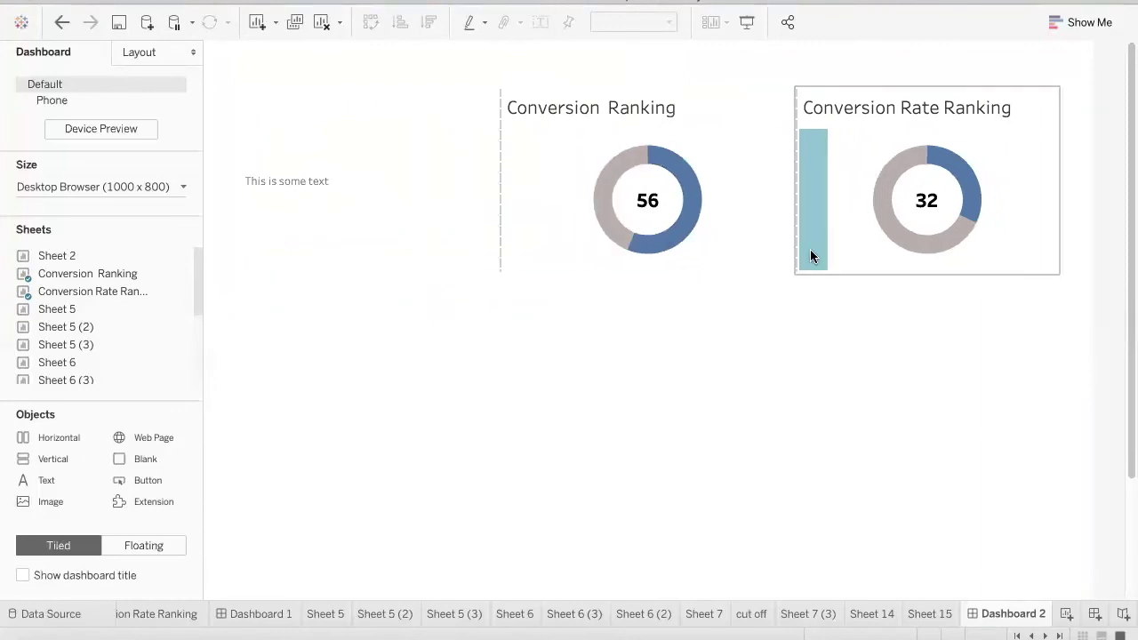
left_click(812, 178)
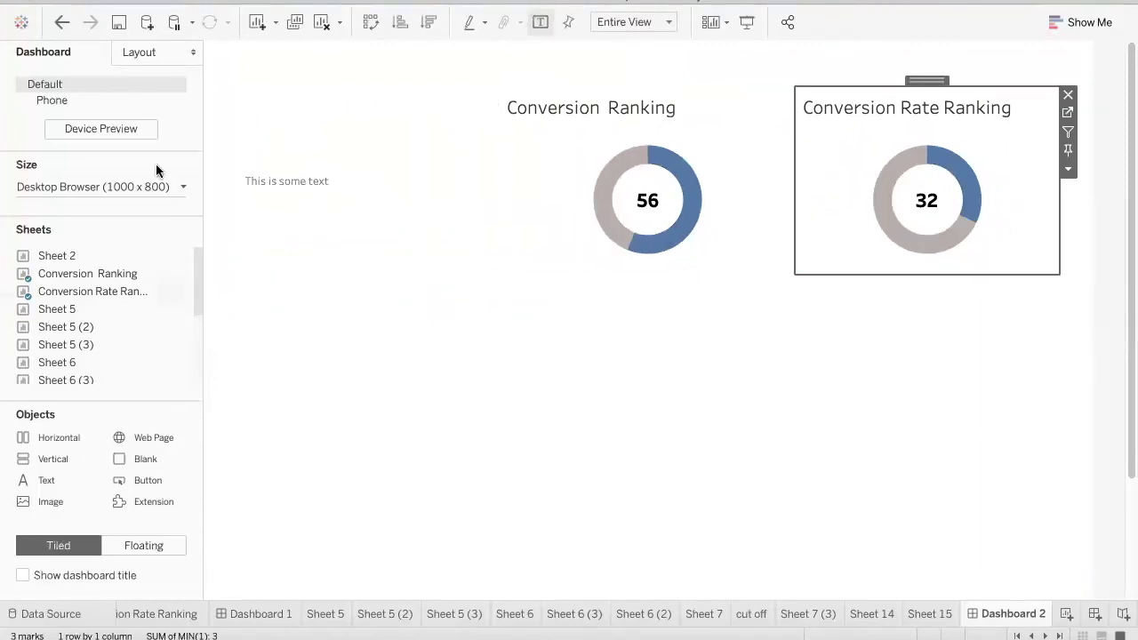
left_click(141, 49)
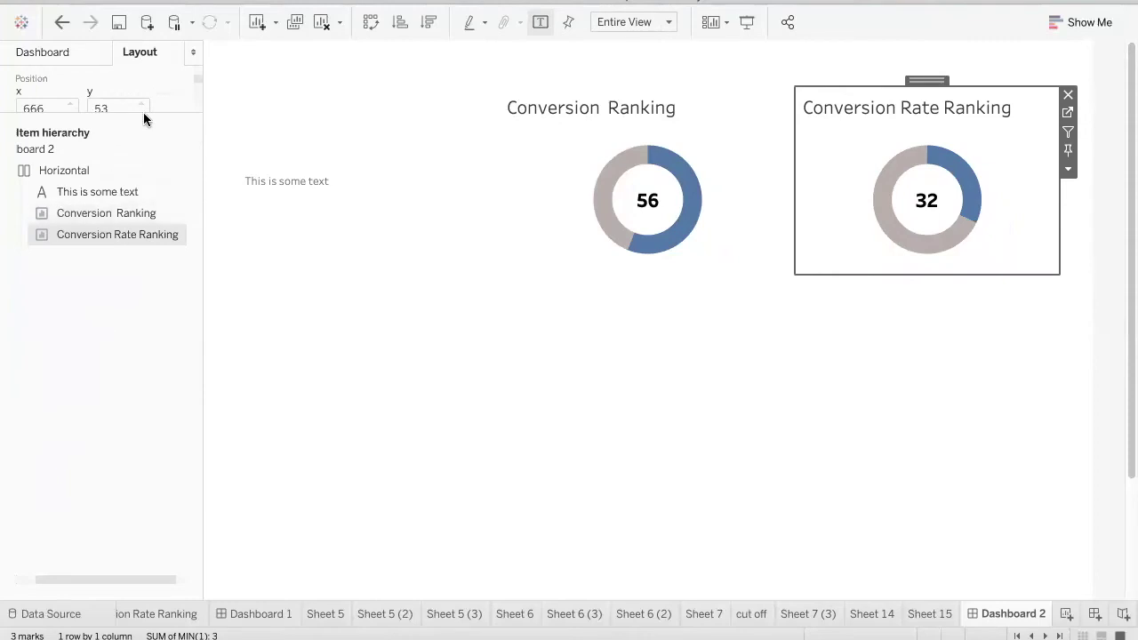
left_click_drag(141, 111, 148, 329)
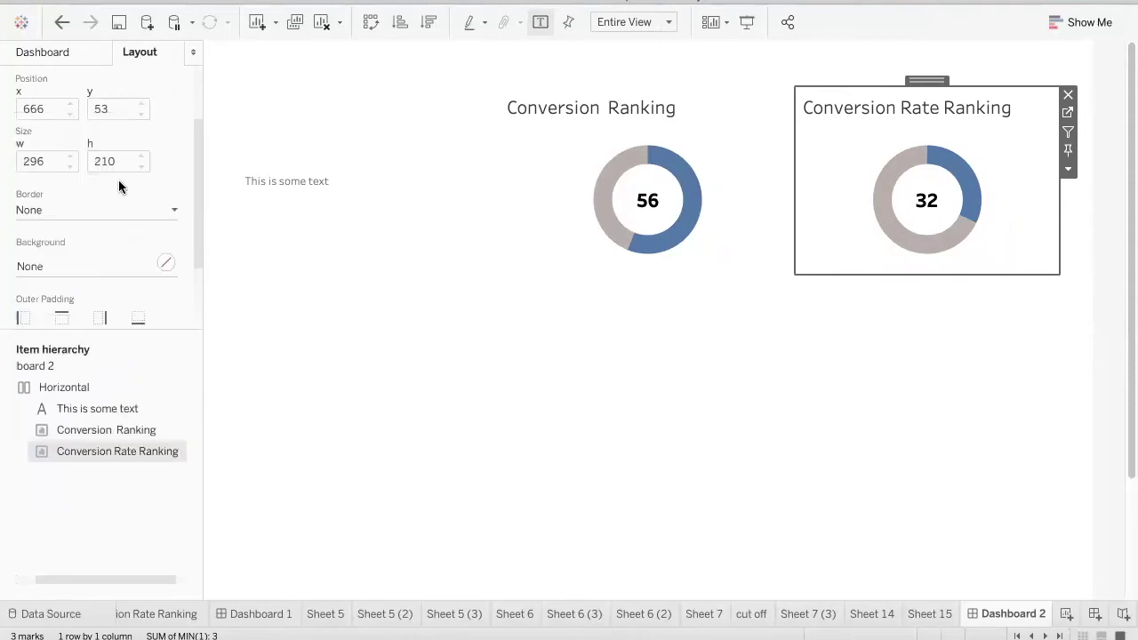
left_click(564, 249)
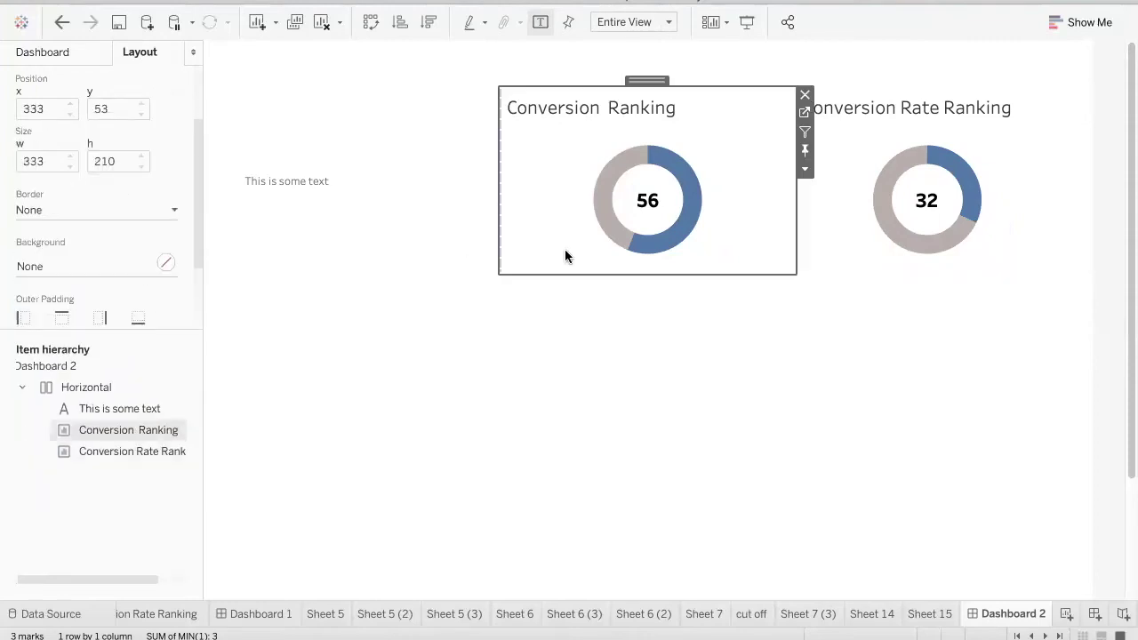
left_click(810, 255)
left_click(765, 224)
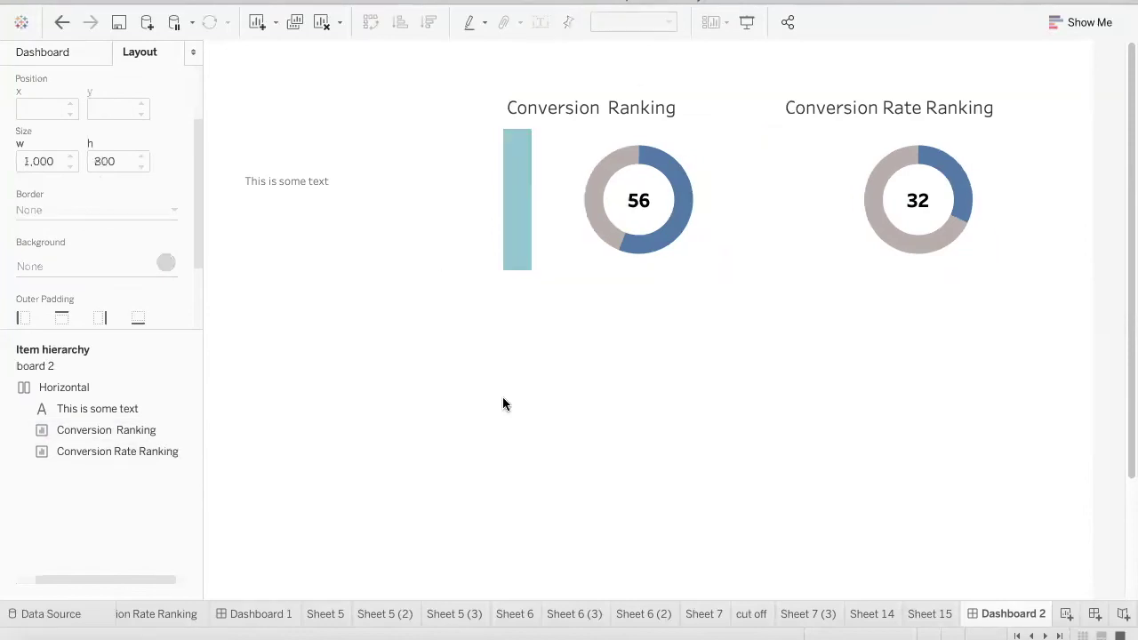
Move the horizontal container down to about y 107 and widen it to about 958, starting at x 21.
left_click(437, 271)
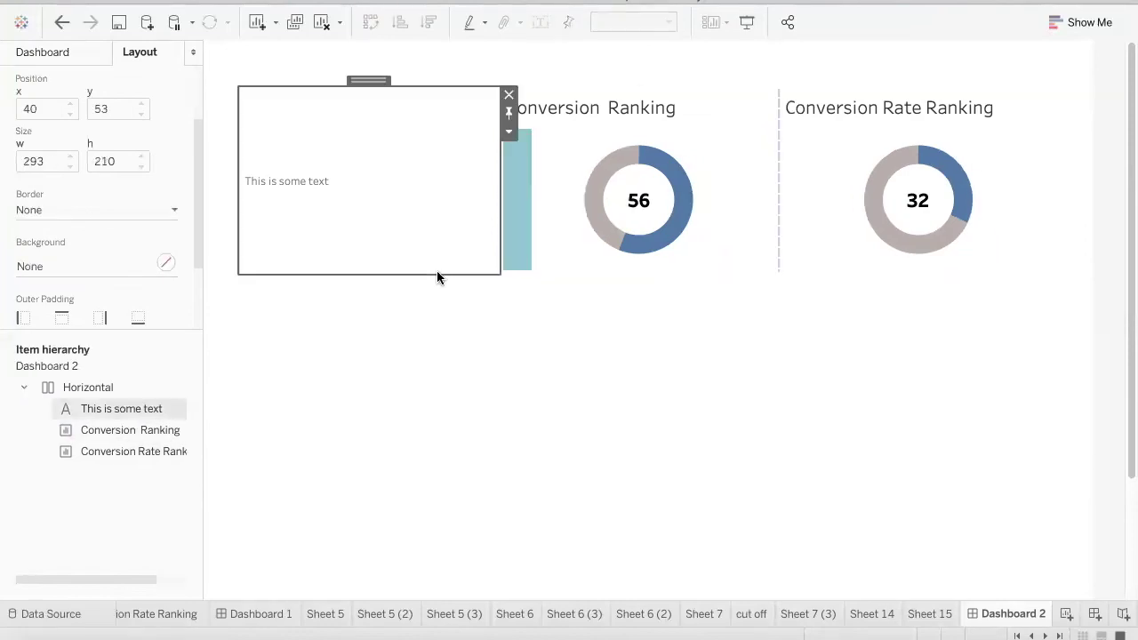
left_click(518, 137)
left_click(483, 132)
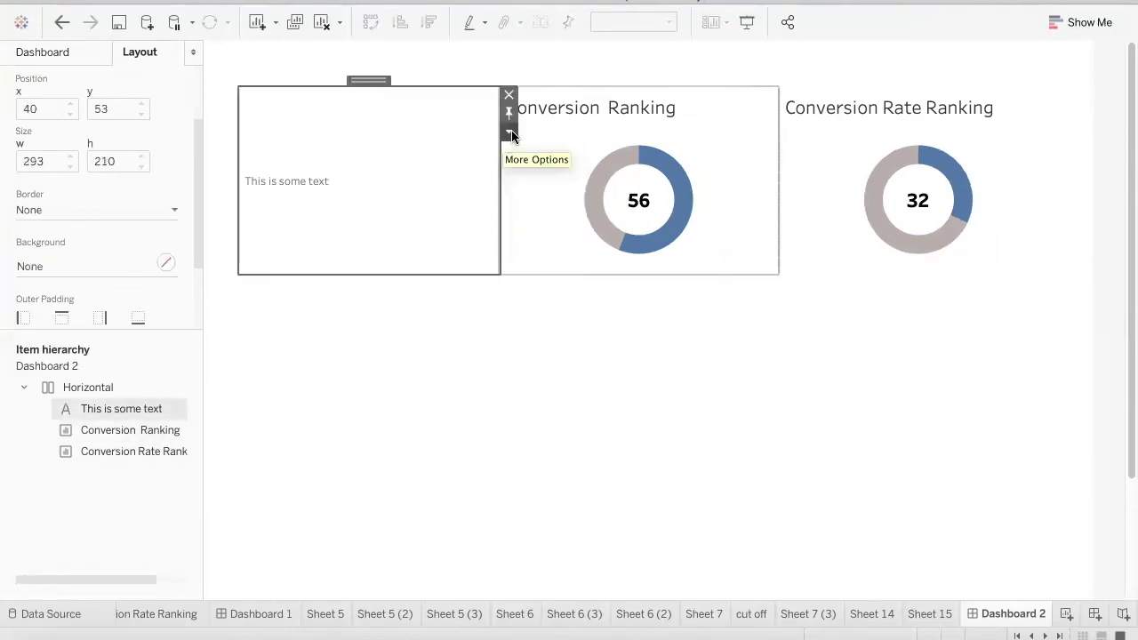
left_click(509, 132)
left_click(569, 259)
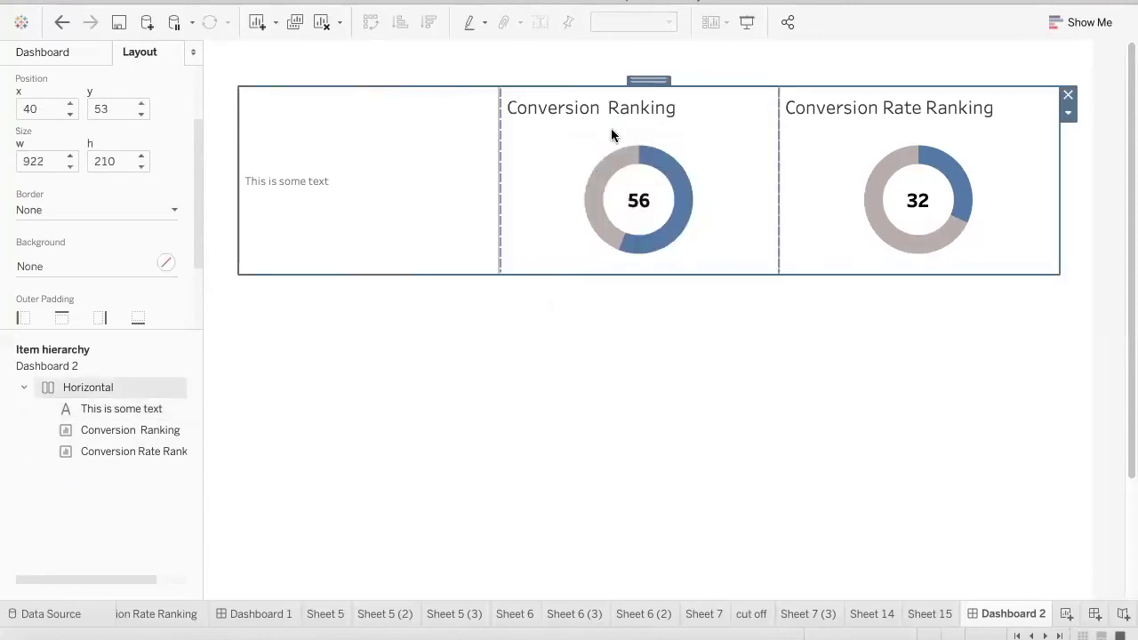
left_click_drag(642, 79, 637, 147)
left_click_drag(1049, 244, 1072, 254)
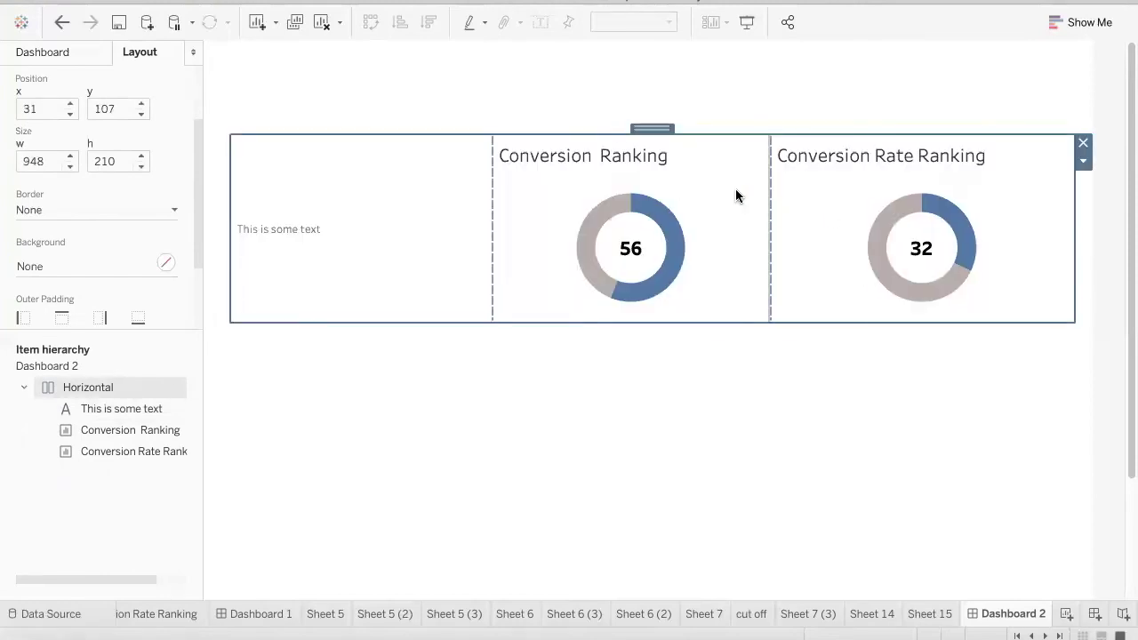
left_click_drag(233, 231, 224, 231)
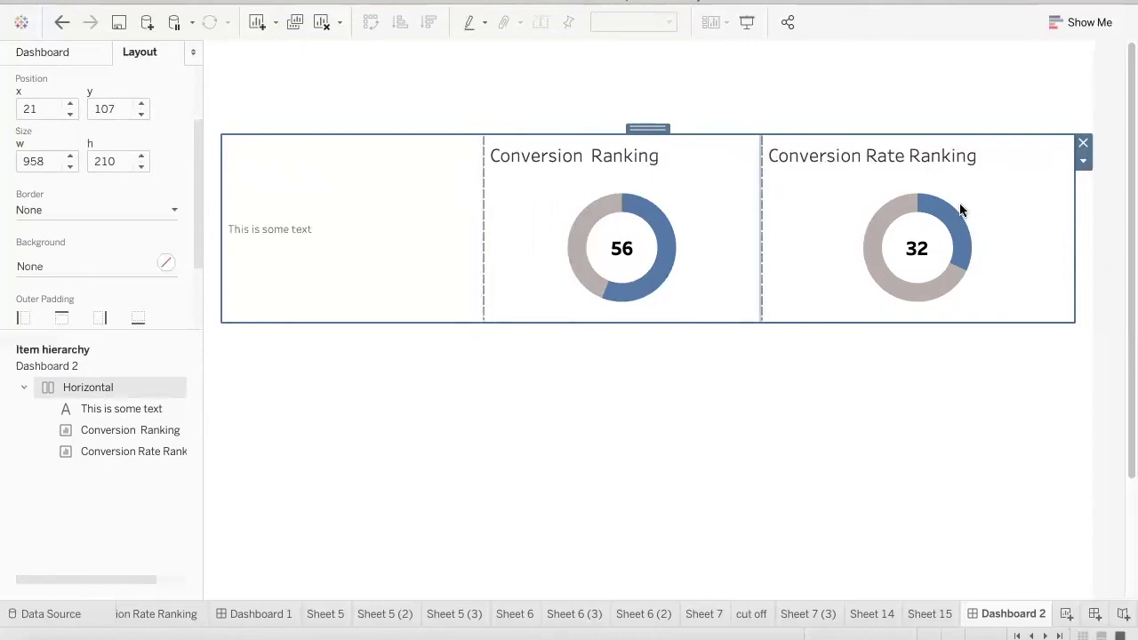
mouse_move(940, 251)
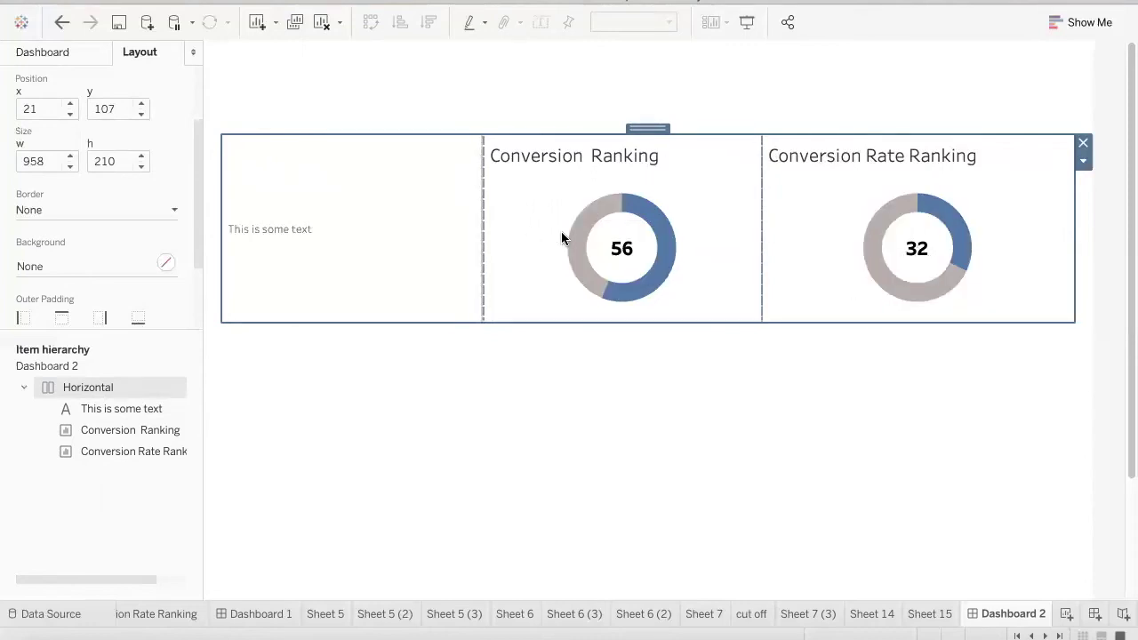
mouse_move(948, 272)
mouse_move(591, 256)
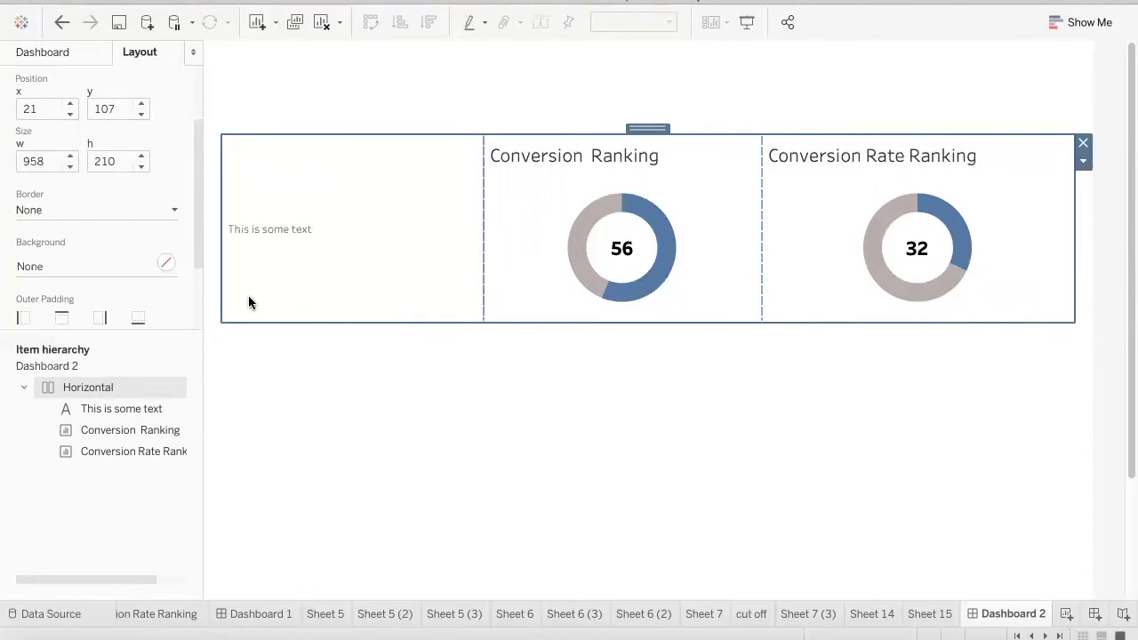
Show the Store filter of the Conversion Rate Ranking sheet on the dashboard.
left_click(54, 55)
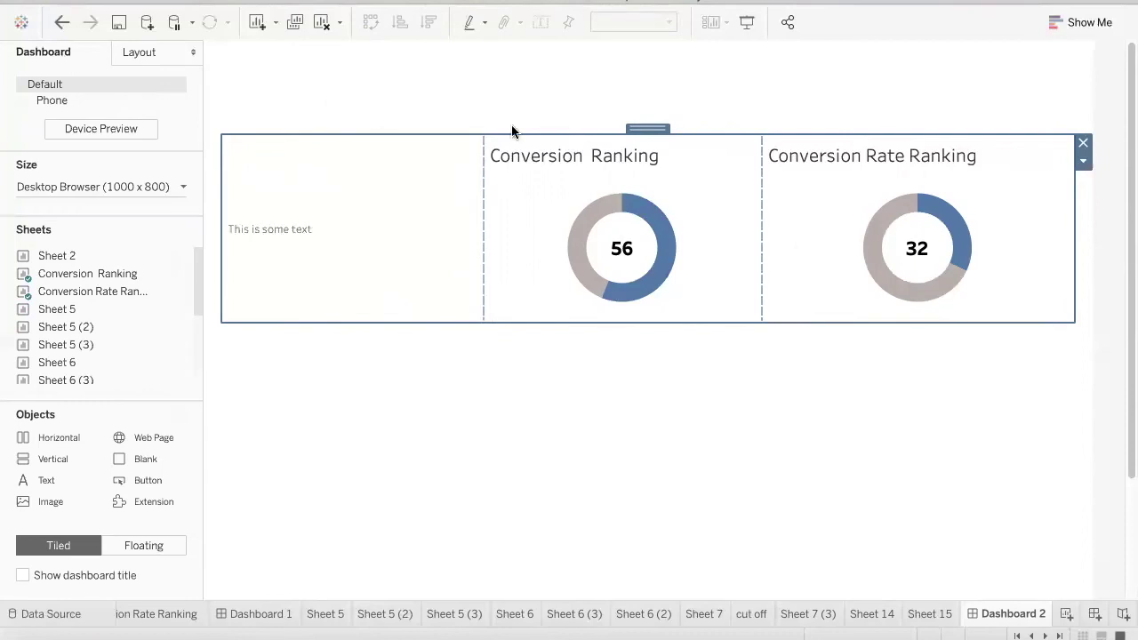
left_click(1083, 161)
mouse_move(1067, 261)
left_click(844, 283)
left_click(811, 276)
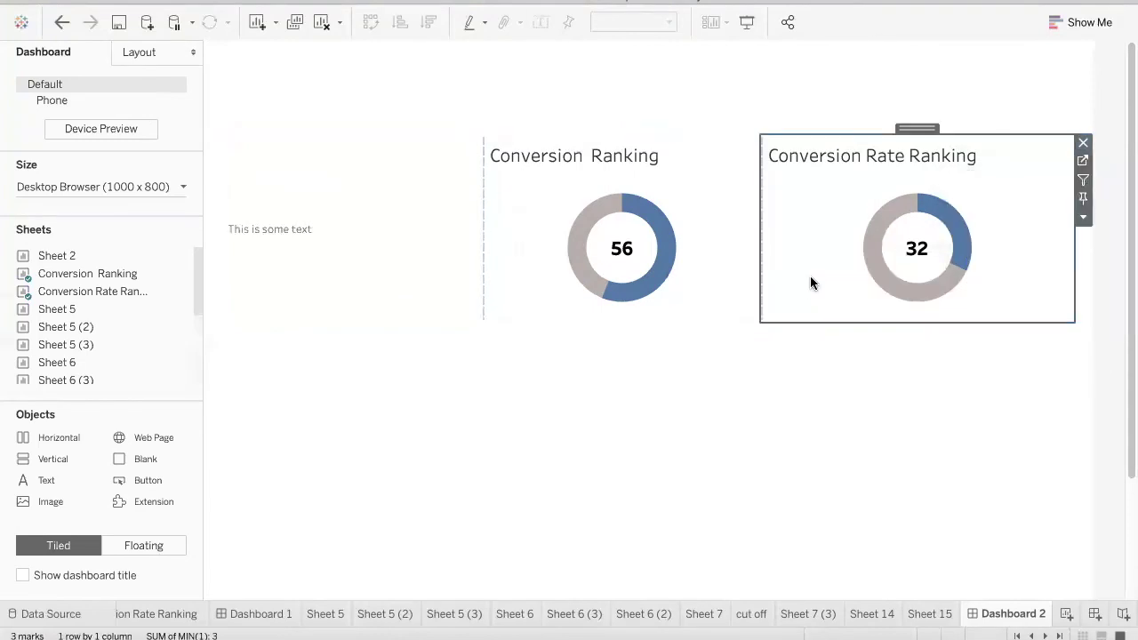
left_click(1083, 217)
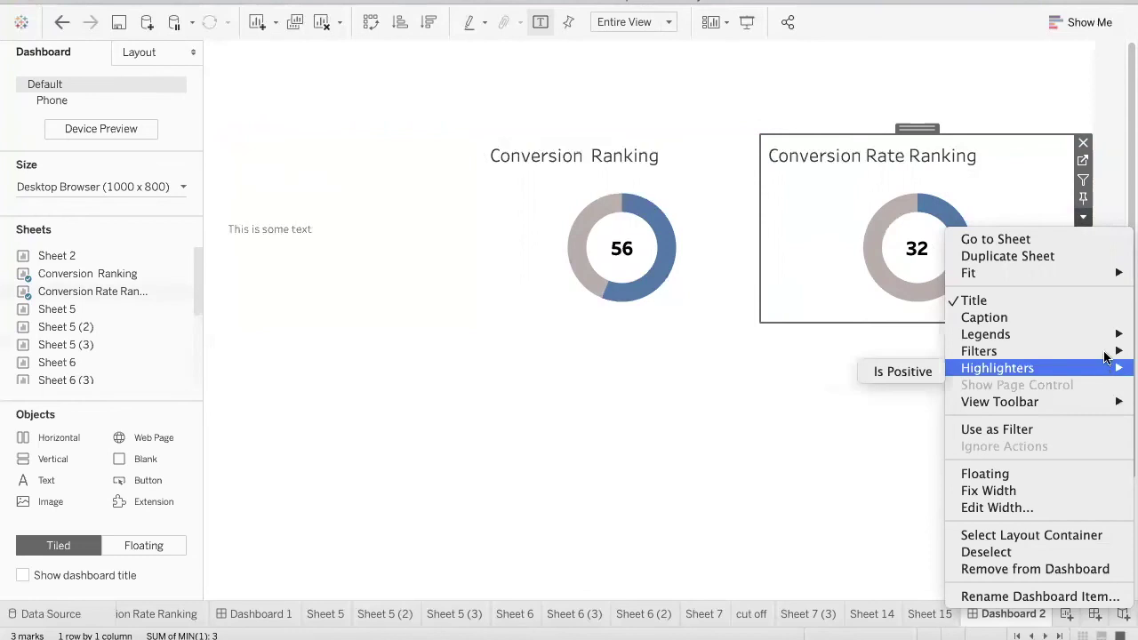
mouse_move(1085, 351)
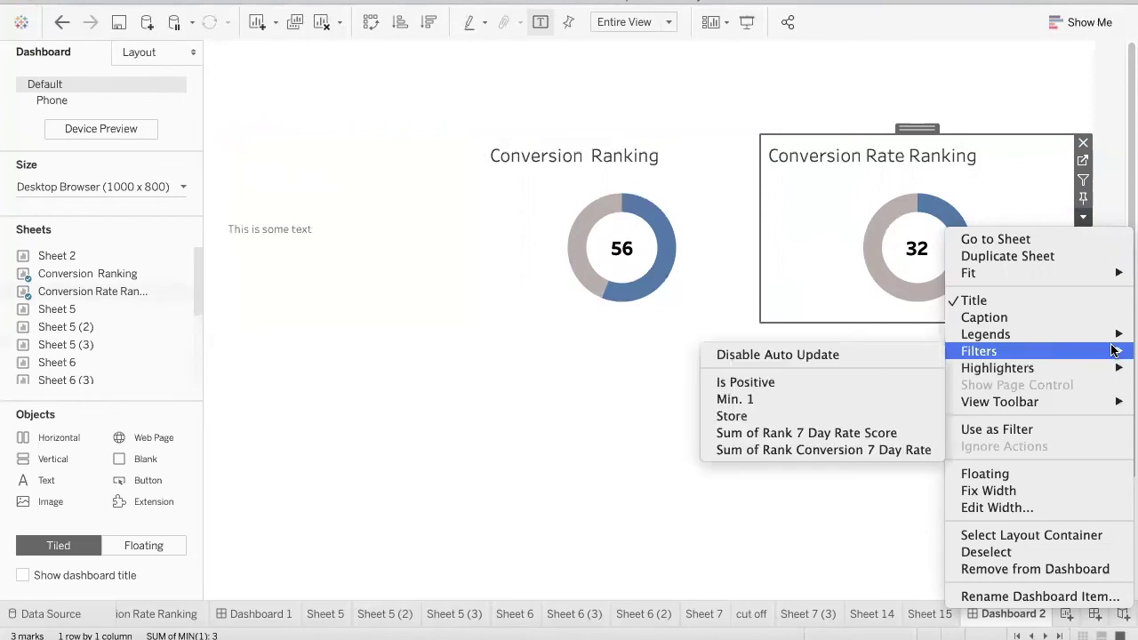
left_click(790, 416)
Change the Store filter to a single-value dropdown and try to move it lower on the dashboard.
left_click(1030, 64)
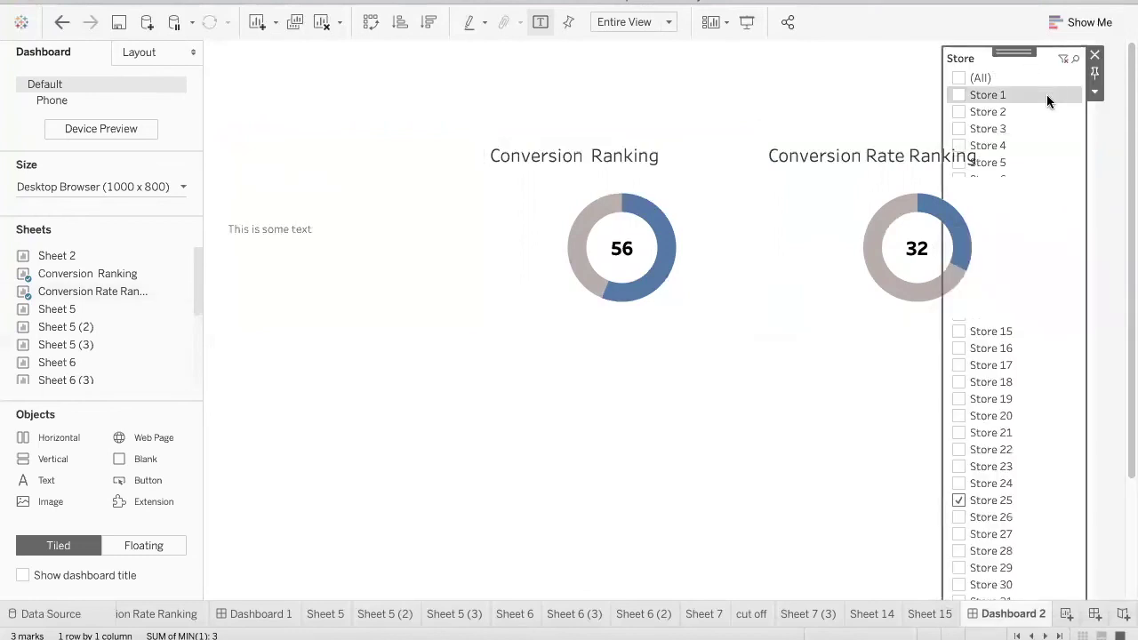
left_click(1096, 92)
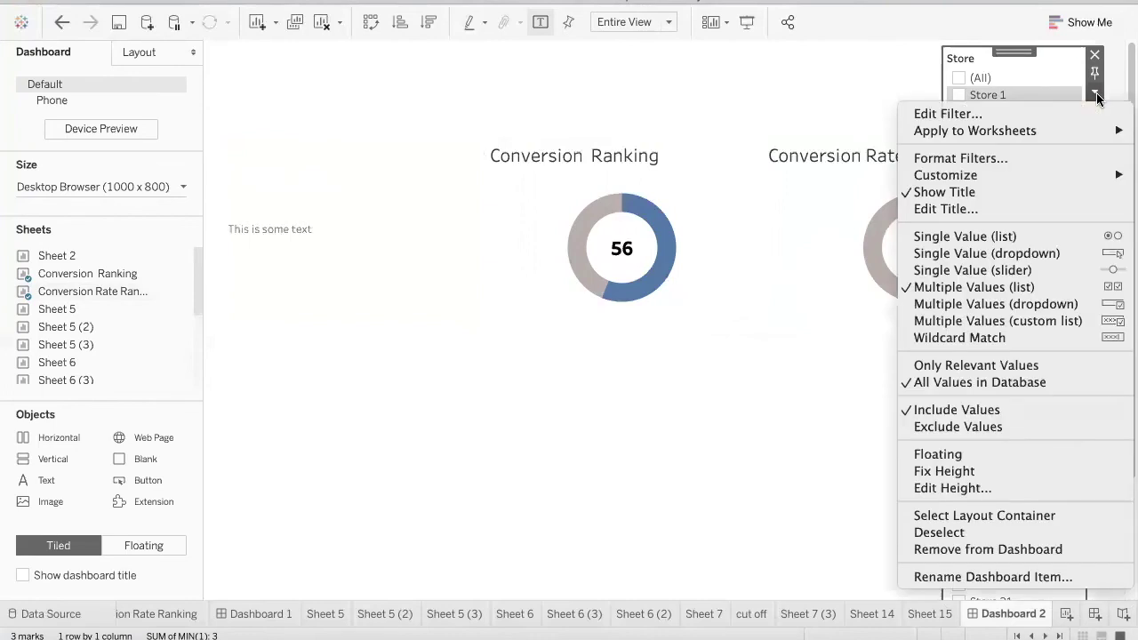
left_click(1036, 254)
left_click_drag(1023, 50, 1009, 137)
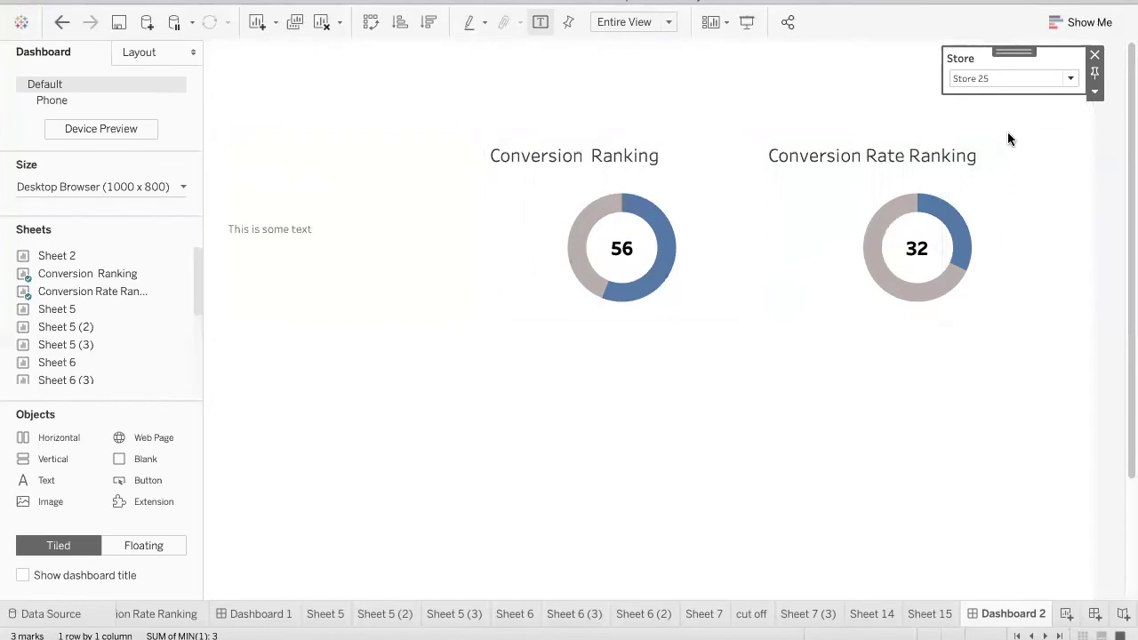
Set the Store filter's container to floating, and make the Store filter itself floating above Conversion Rate Ranking.
left_click(1040, 449)
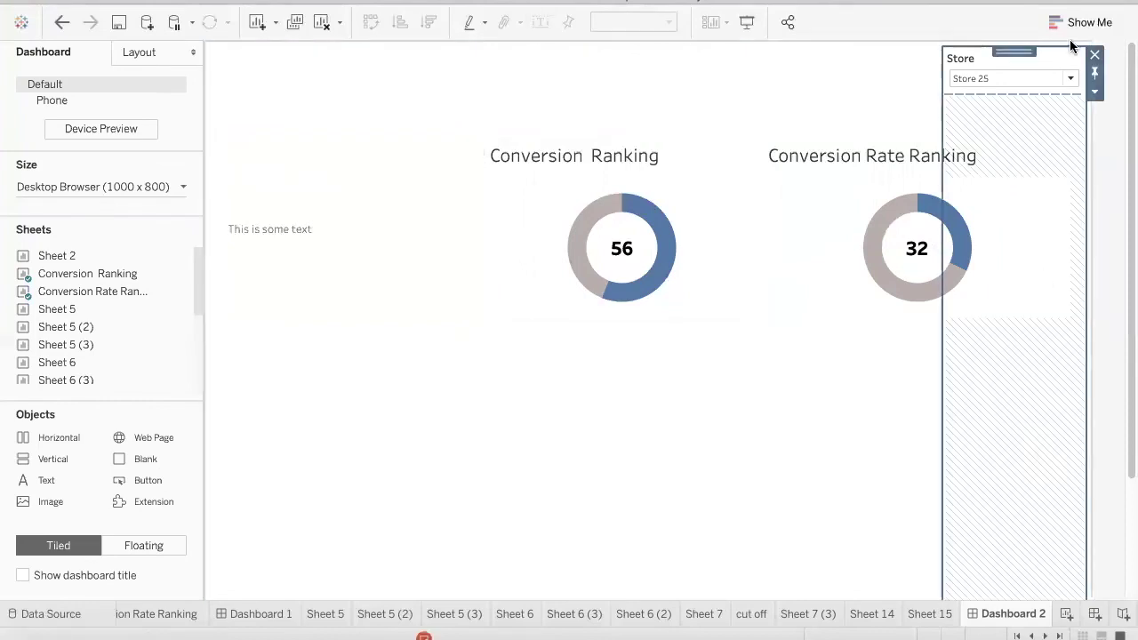
left_click(1095, 91)
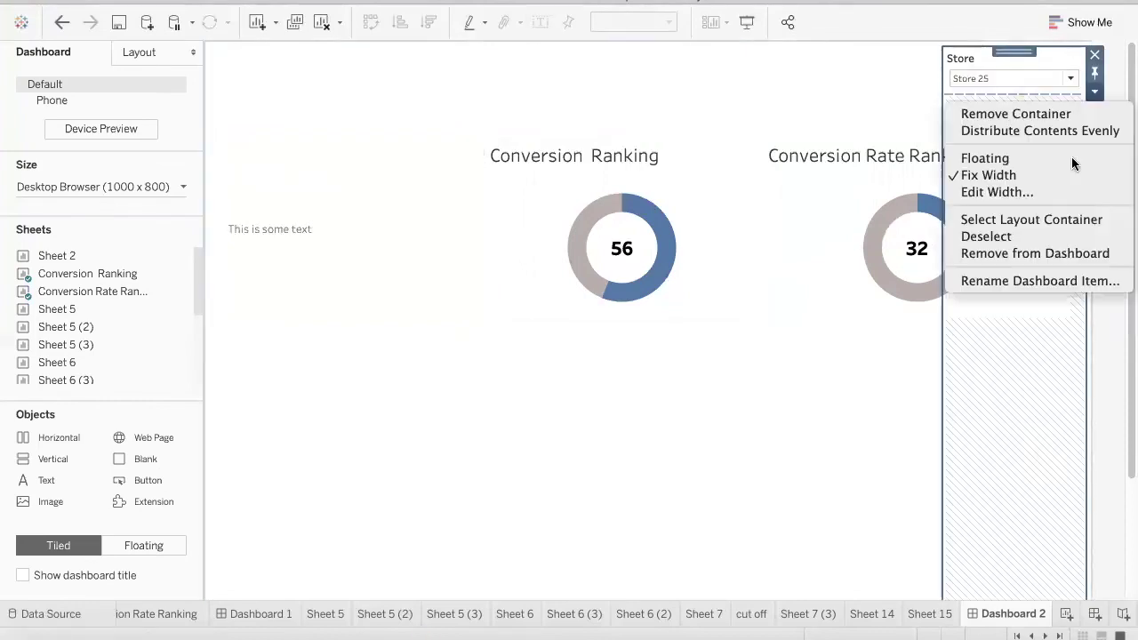
left_click(1010, 157)
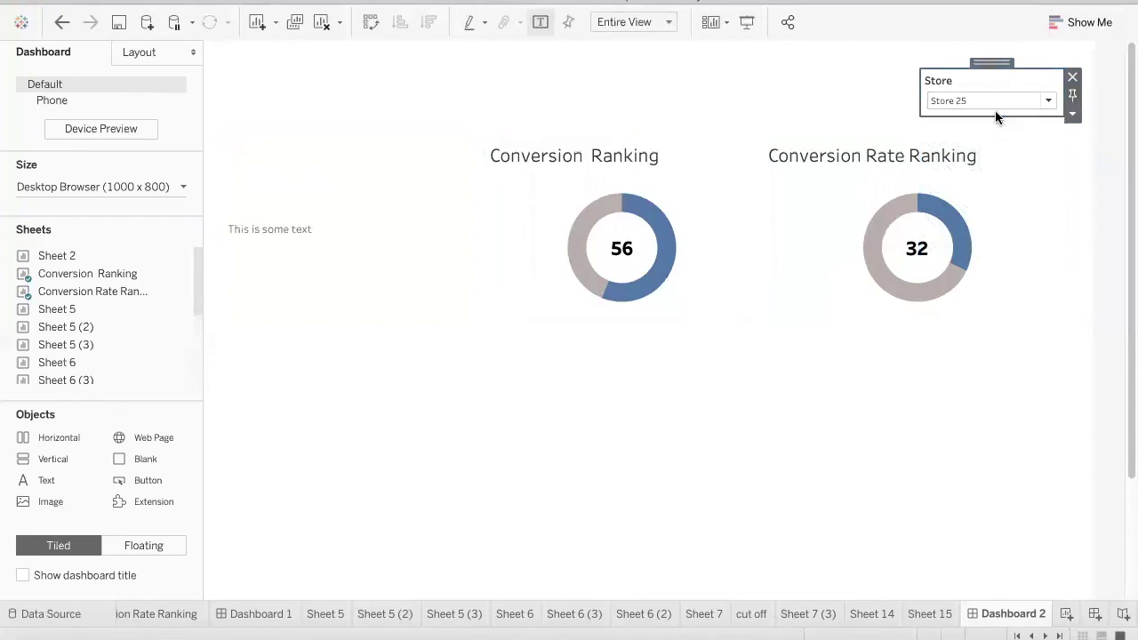
left_click(1072, 113)
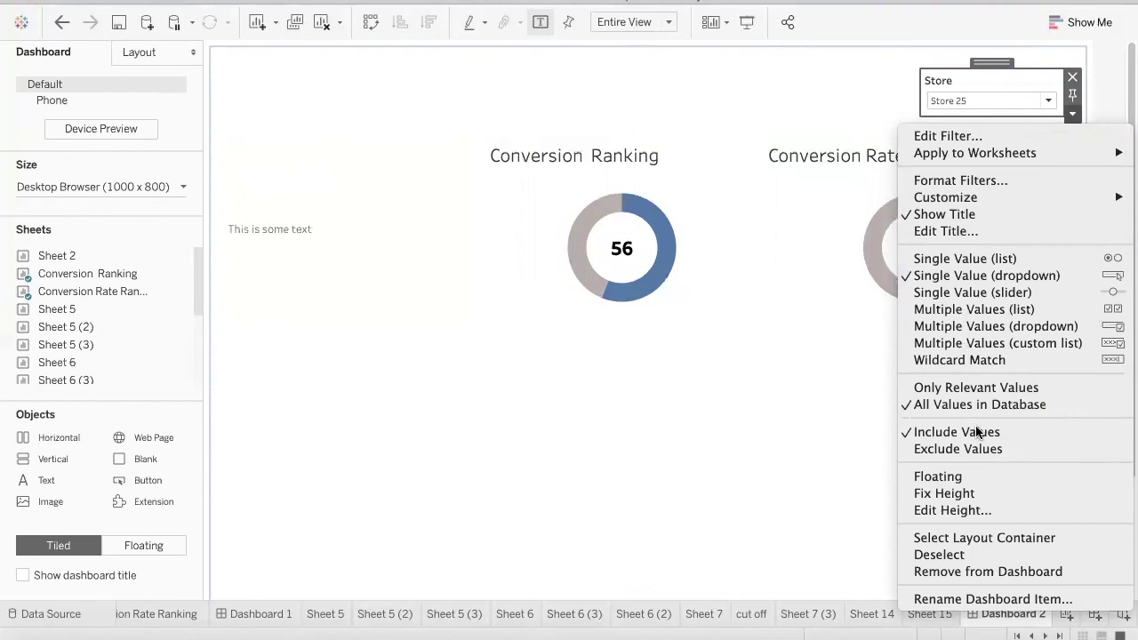
left_click(951, 477)
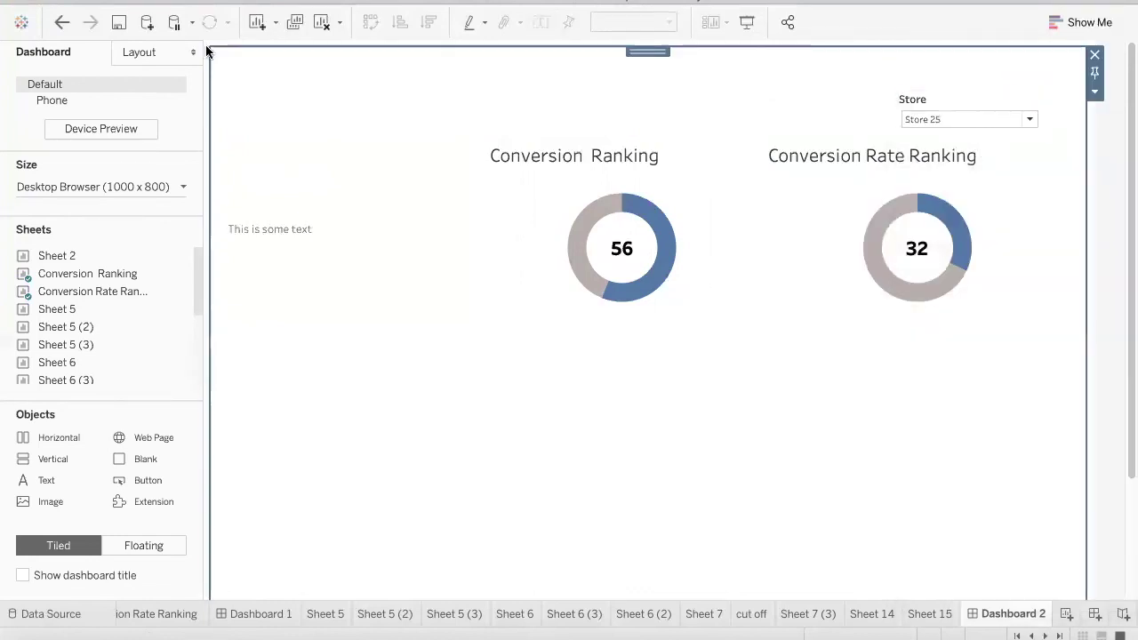
Move the floating Store filter up to the dashboard's upper-right corner and set it to Store 5.
left_click(963, 108)
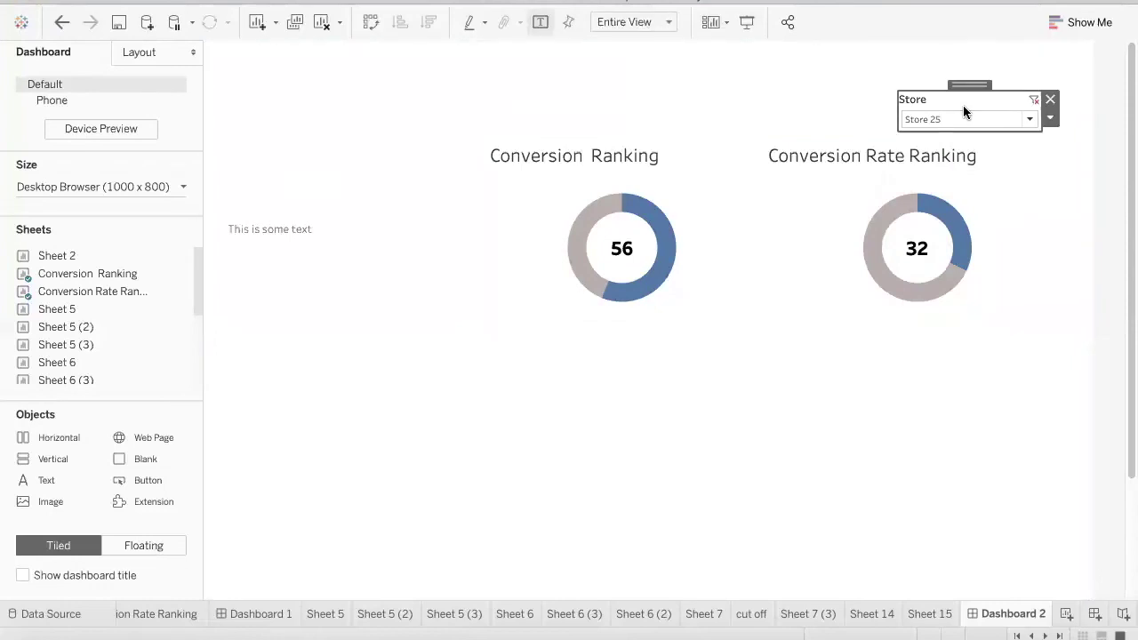
left_click_drag(968, 89, 1007, 50)
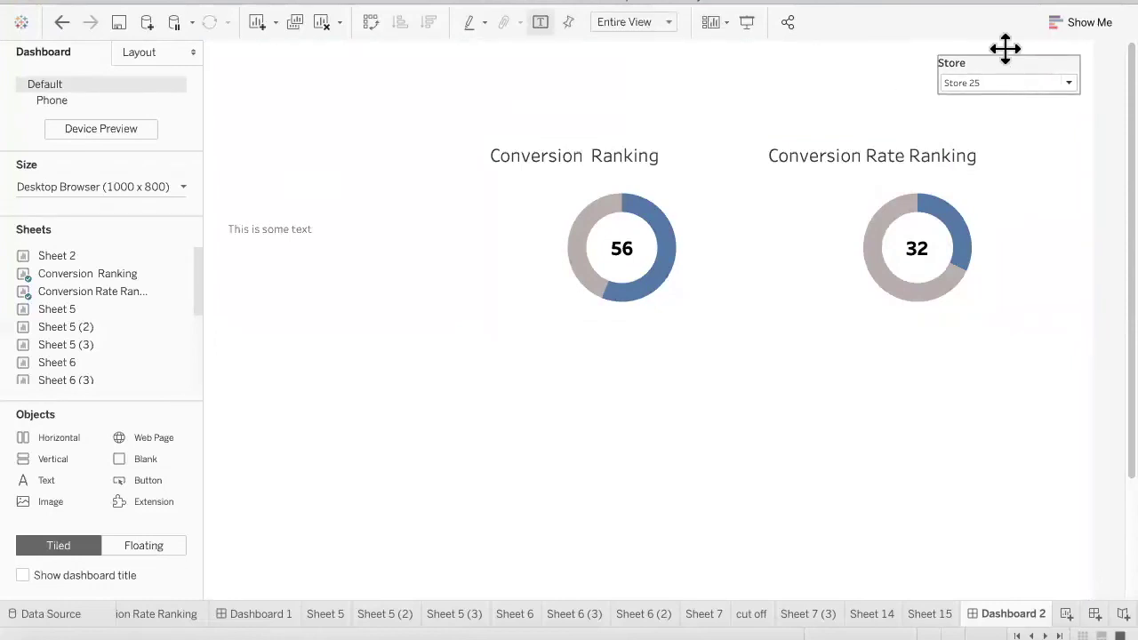
left_click(1069, 82)
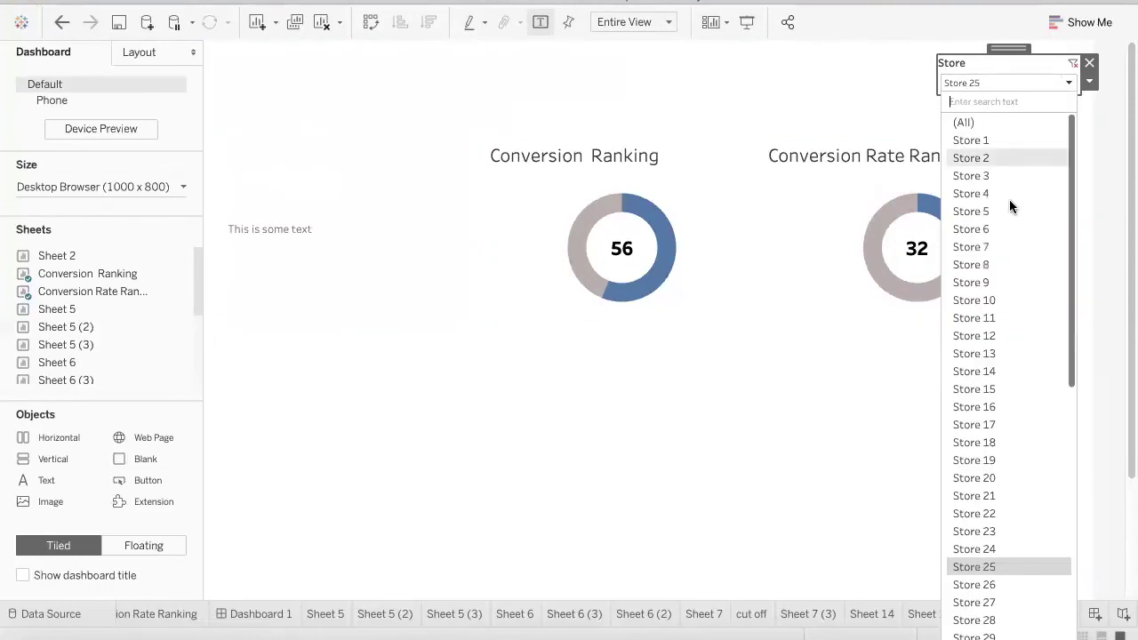
left_click(999, 213)
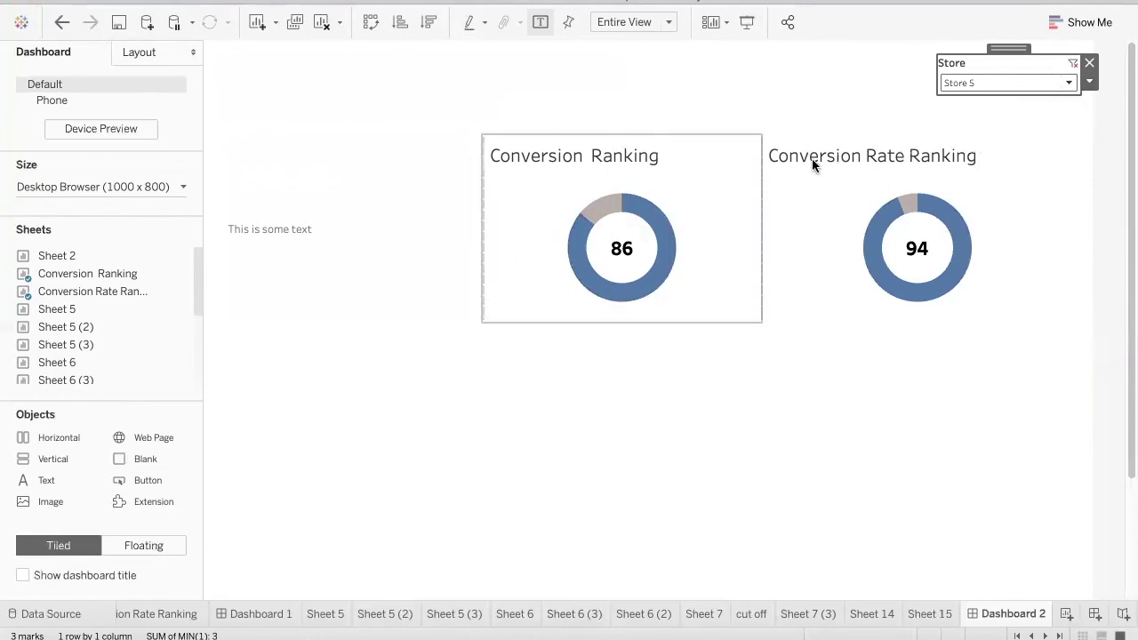
Review the selected worksheets the Store filter applies to, try deselecting and reselecting some, including Sheet 6 (3), and close without applying.
left_click(1090, 83)
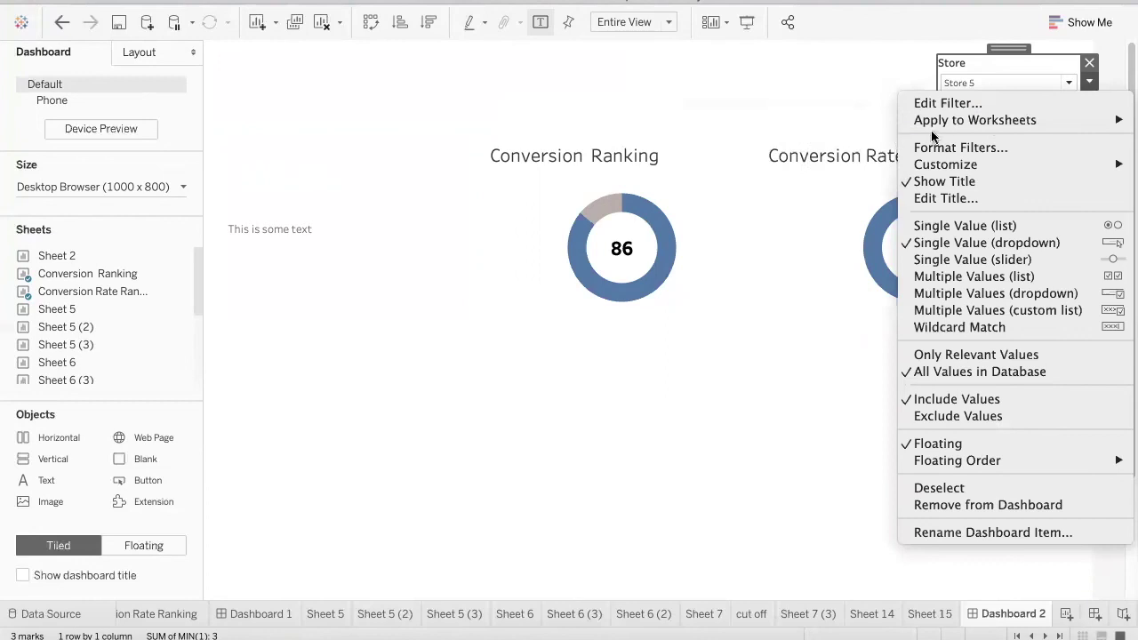
mouse_move(942, 120)
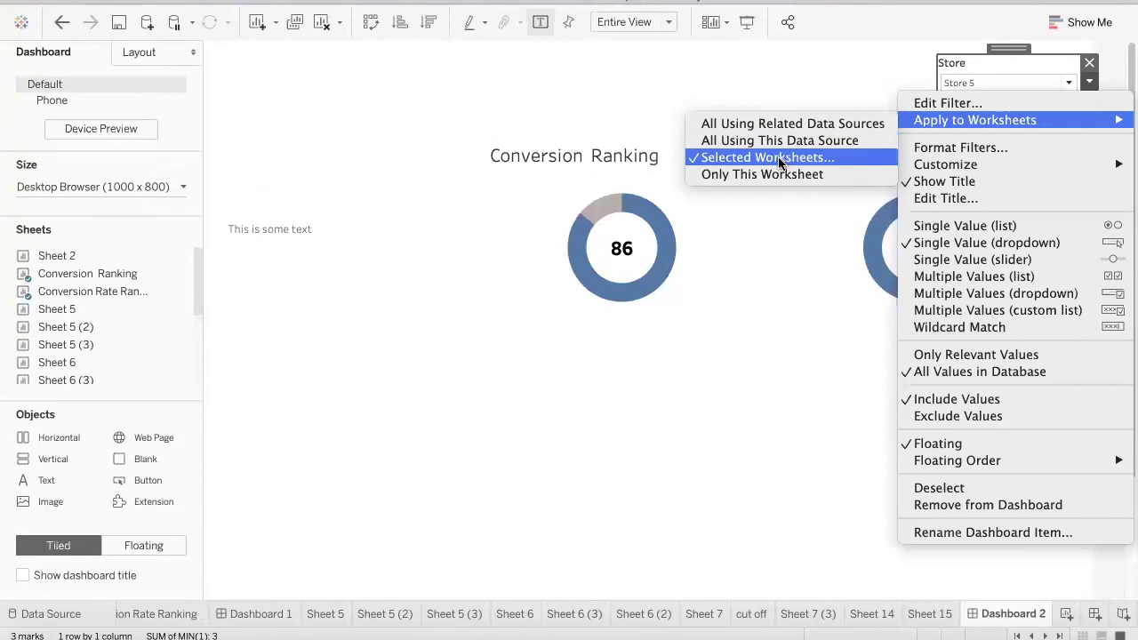
left_click(778, 156)
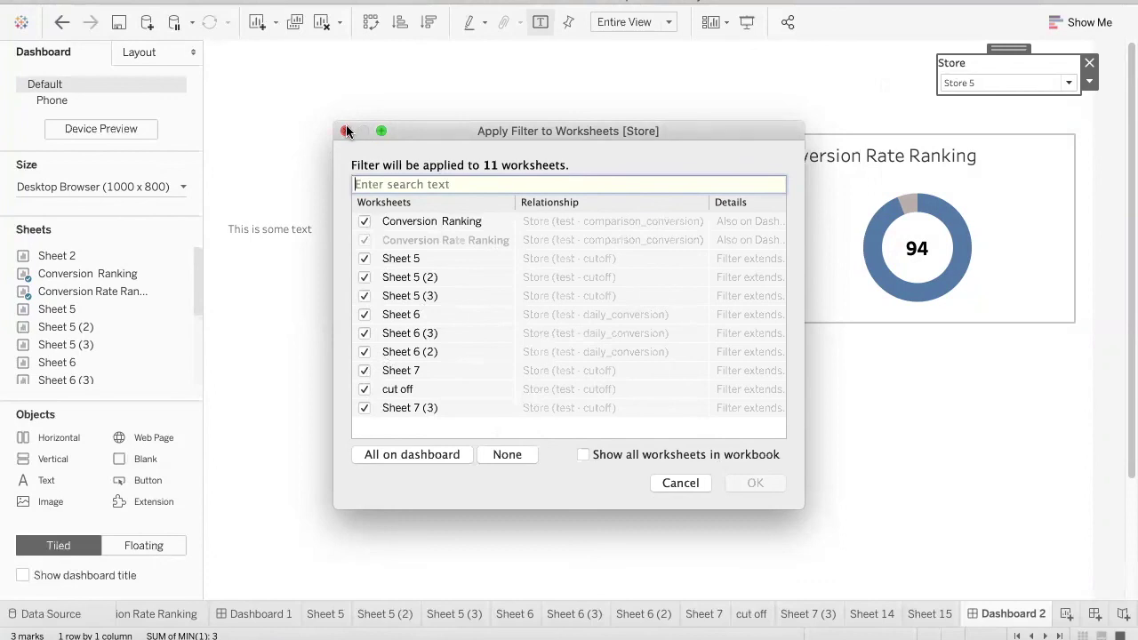
left_click(365, 221)
left_click(364, 258)
left_click(365, 221)
left_click(364, 258)
left_click(364, 295)
left_click(363, 334)
left_click(364, 295)
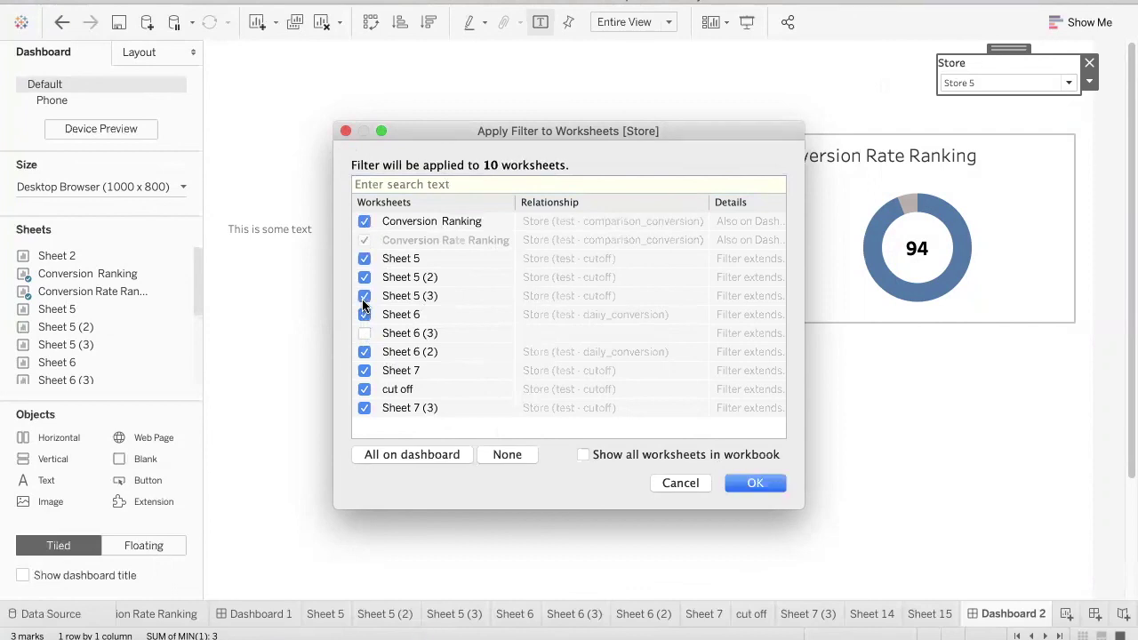
left_click(365, 333)
left_click(345, 131)
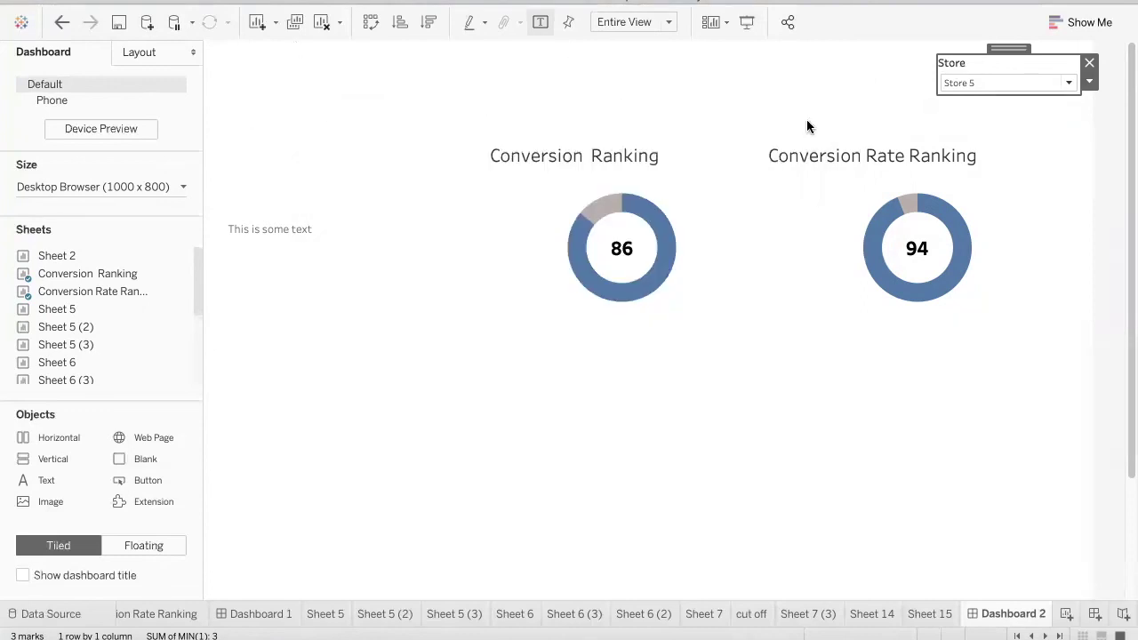